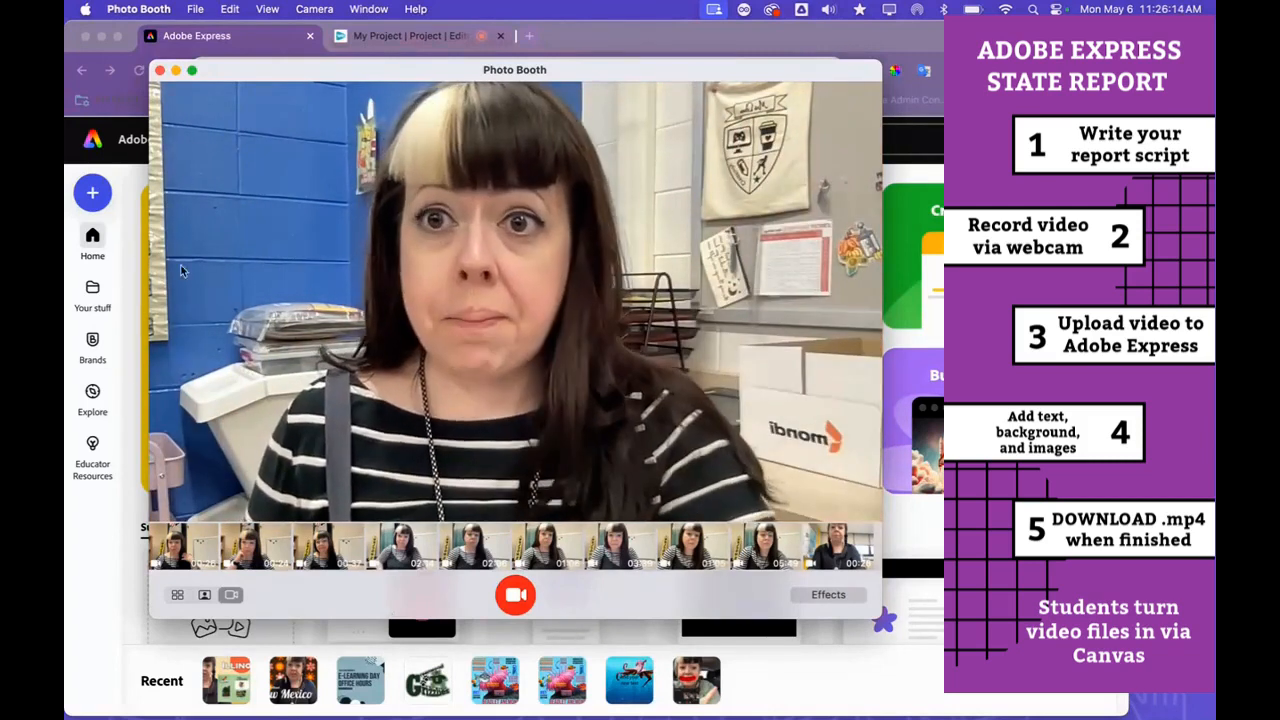
Close the webcam recorder, locate States Project.mp4 on the desktop, and start a new blank video project in Adobe Express
click(160, 70)
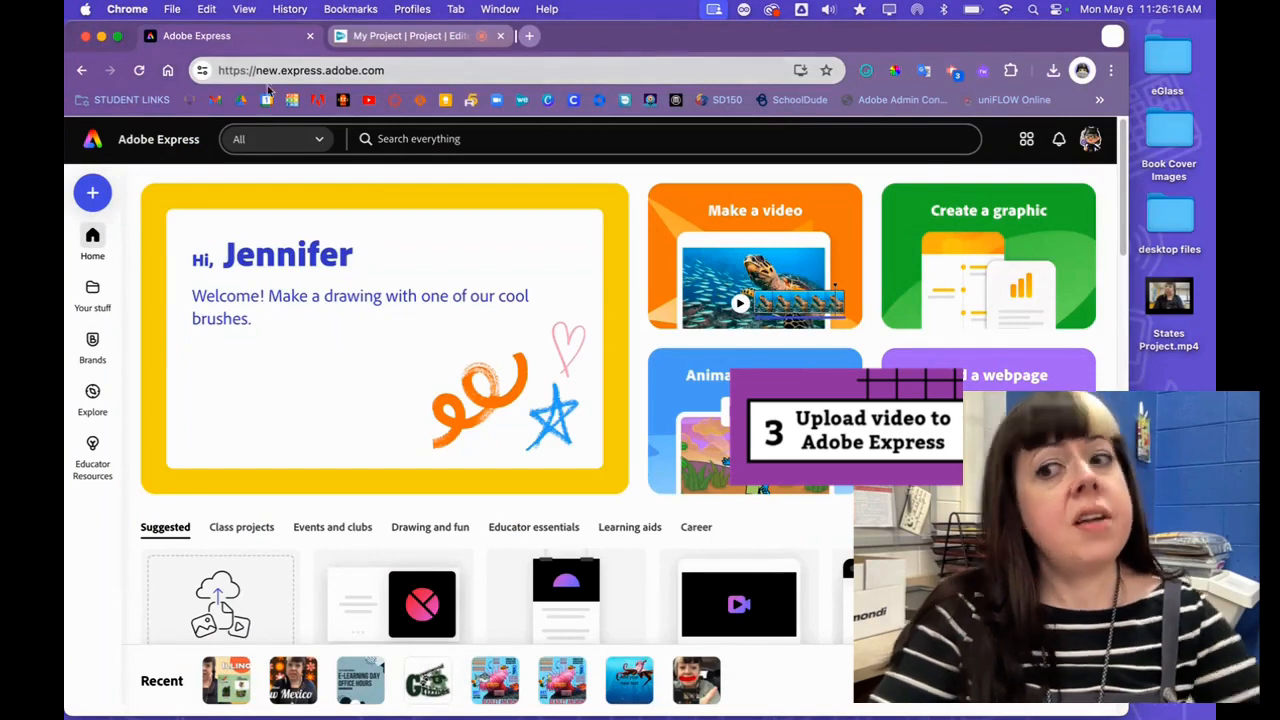
mouse_move(1186, 307)
mouse_down()
mouse_move(1186, 322)
mouse_move(1187, 301)
mouse_up()
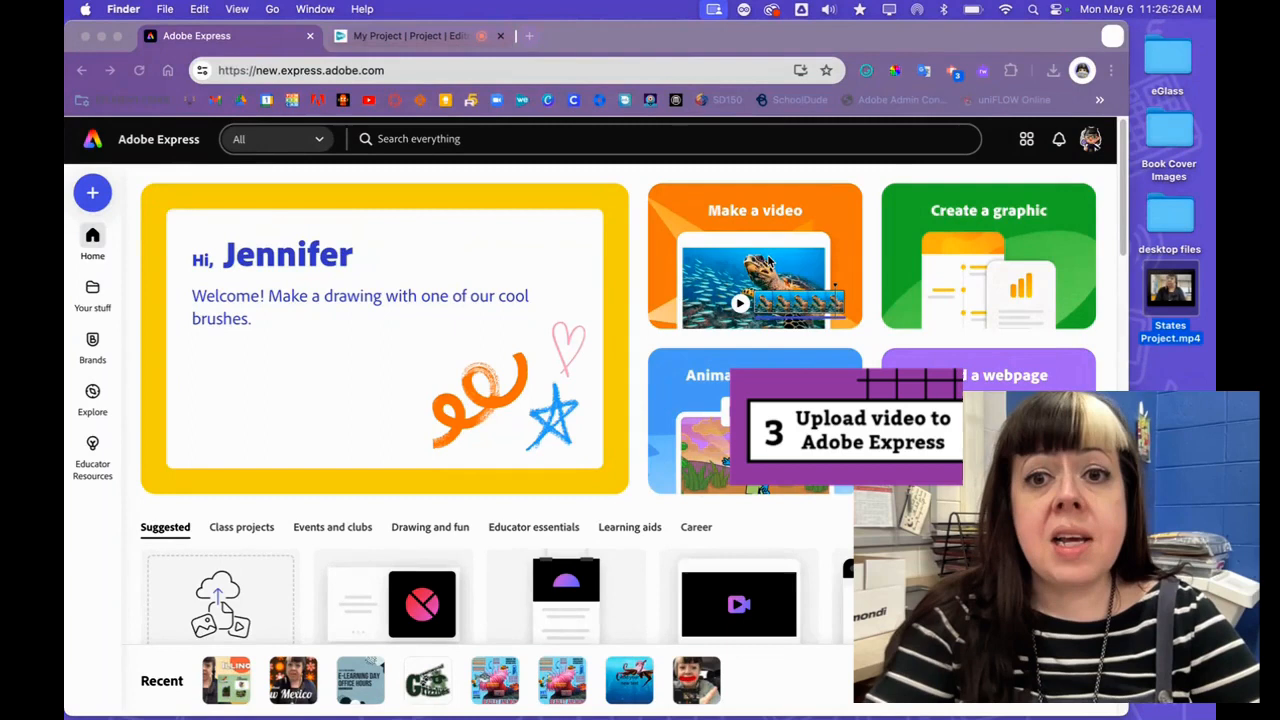
click(770, 261)
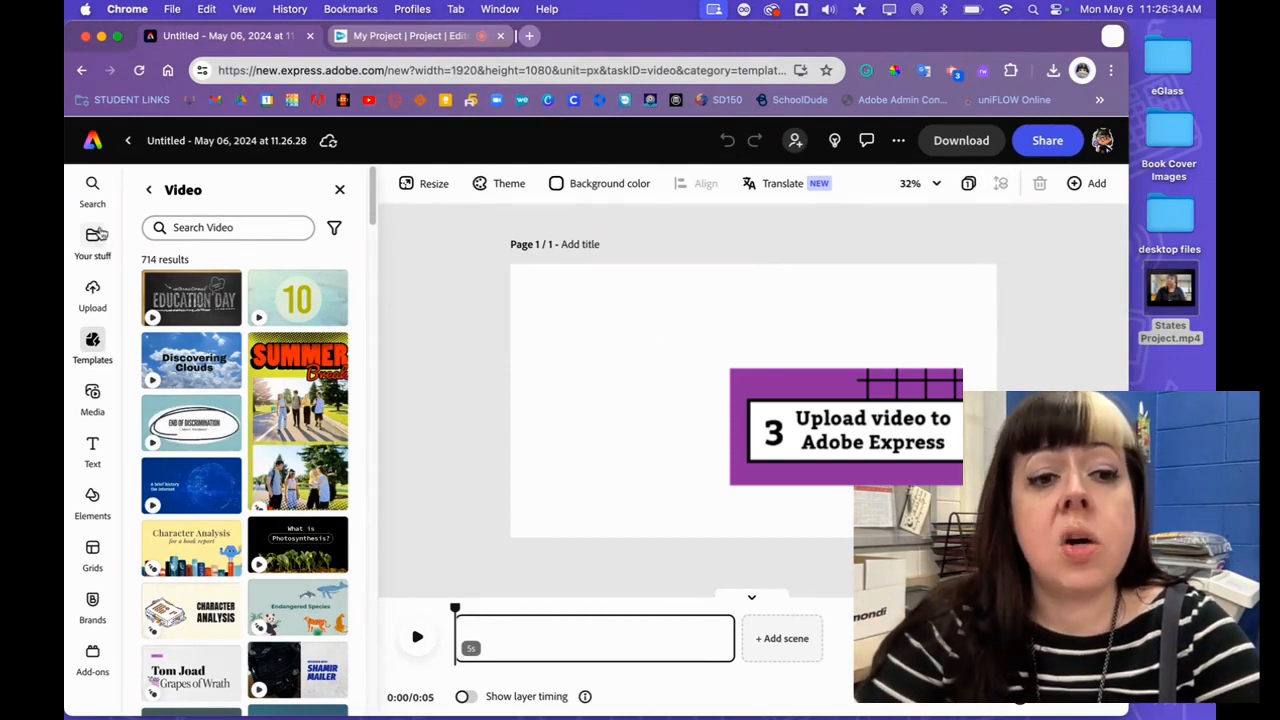
Upload States Project.mp4 from the Desktop folder into the blank video page
click(92, 395)
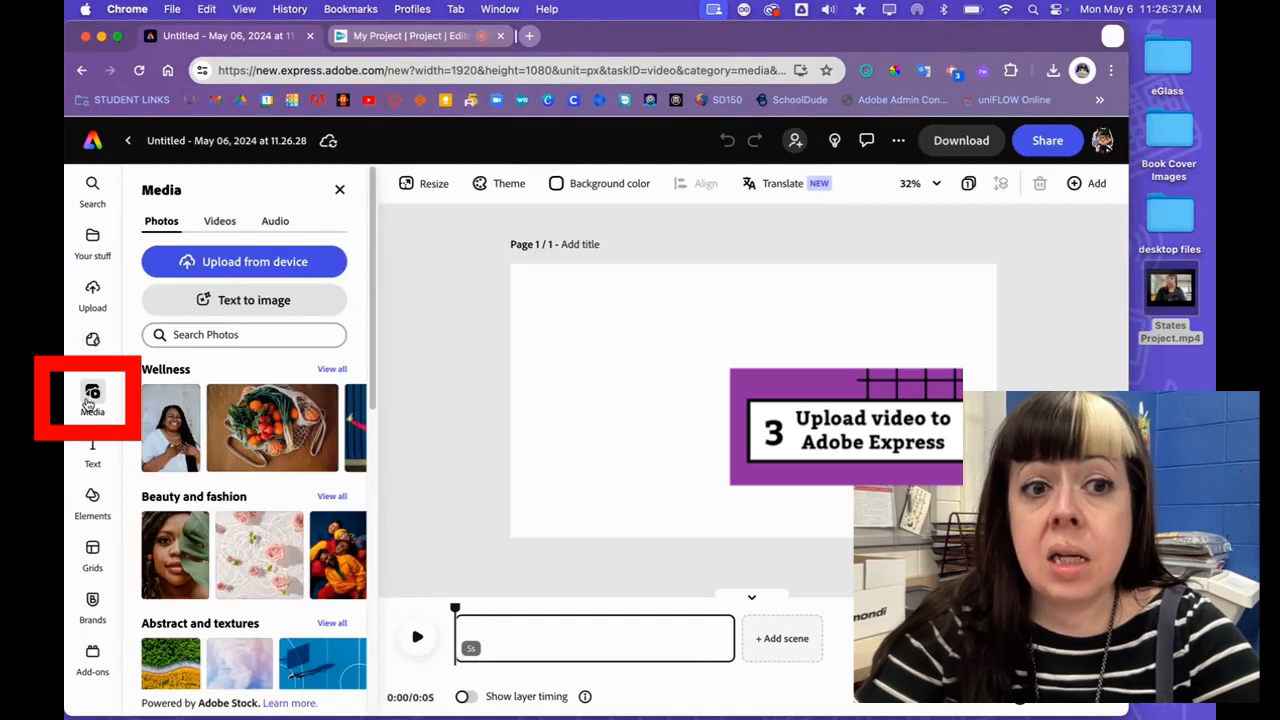
click(250, 263)
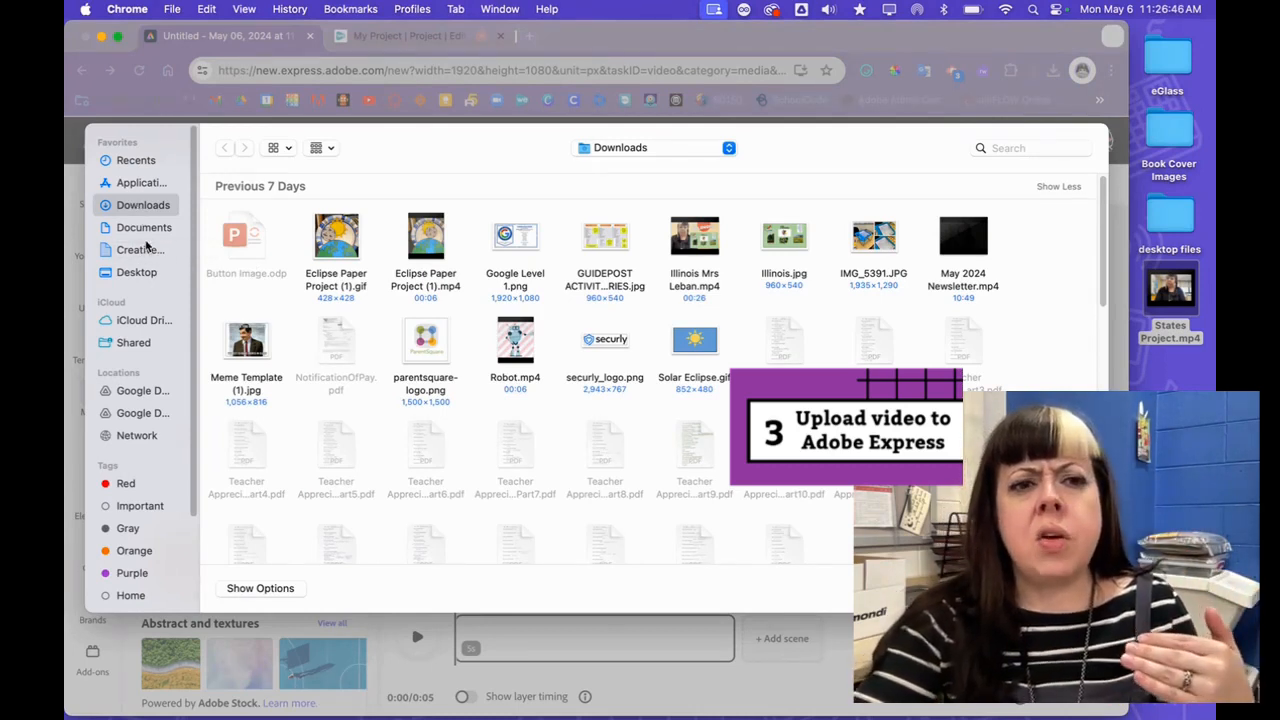
click(137, 272)
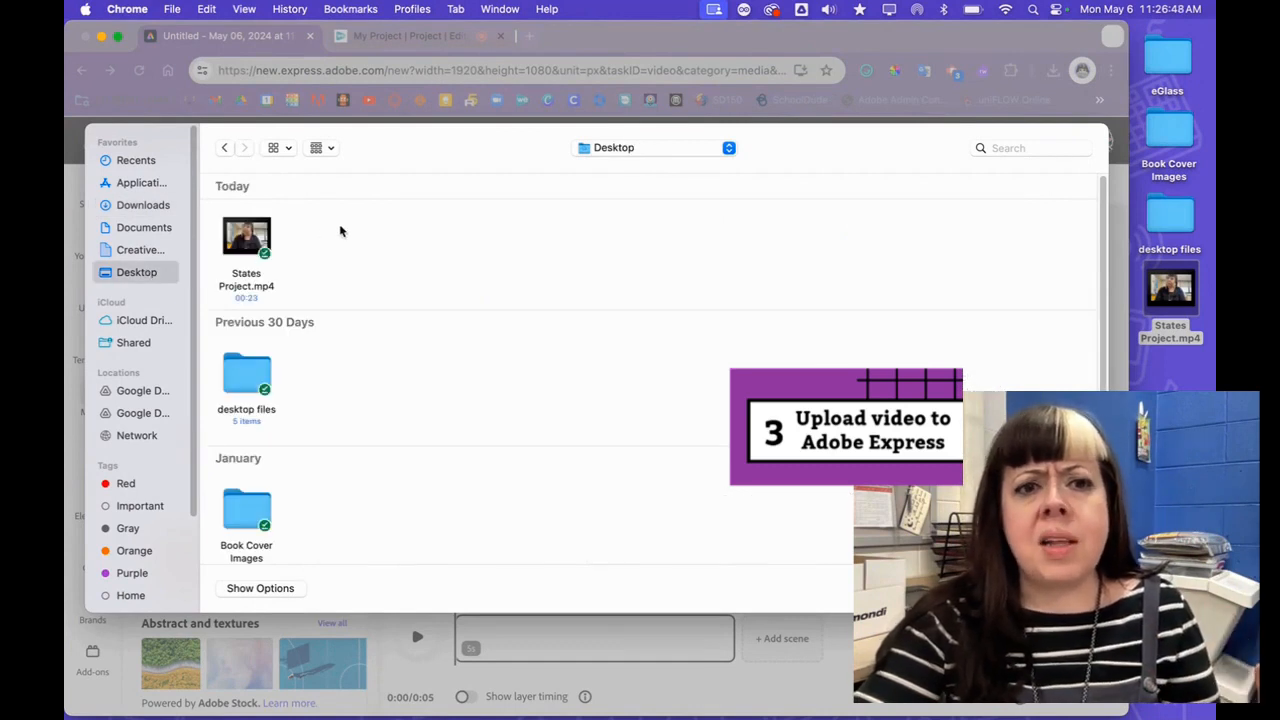
click(261, 229)
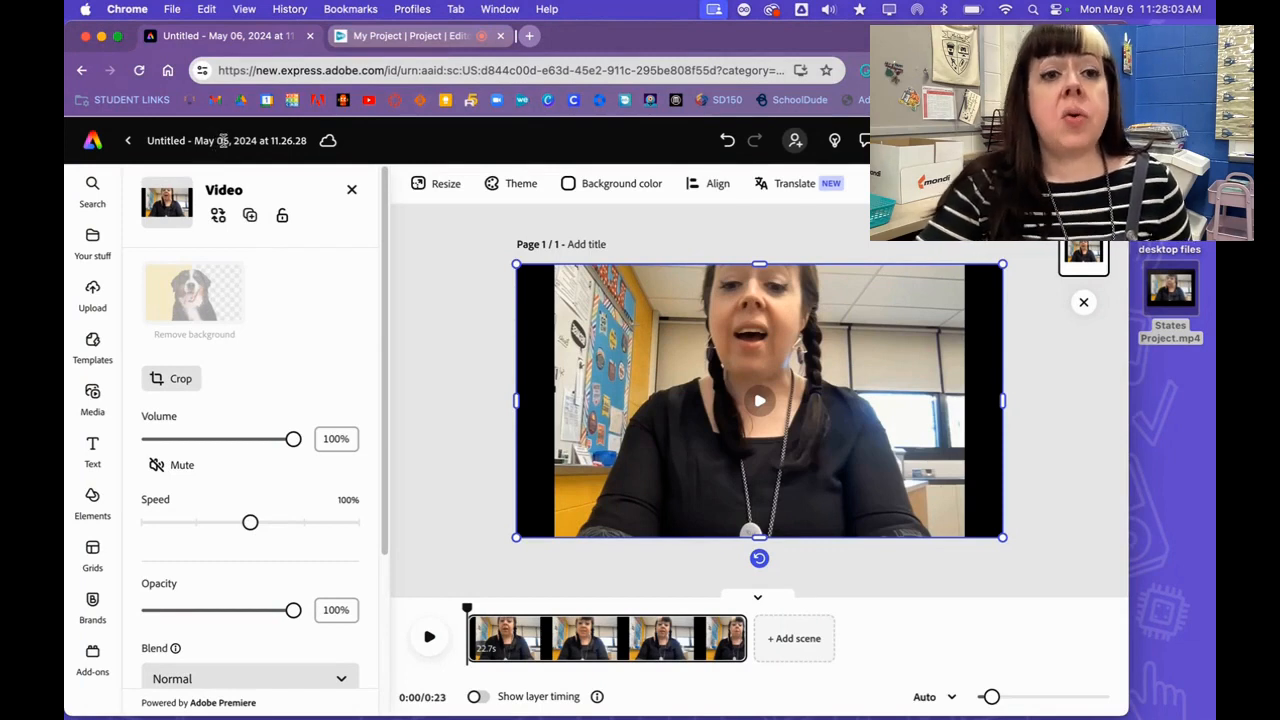
Rename the project "States Report" followed by the teacher's name
click(222, 140)
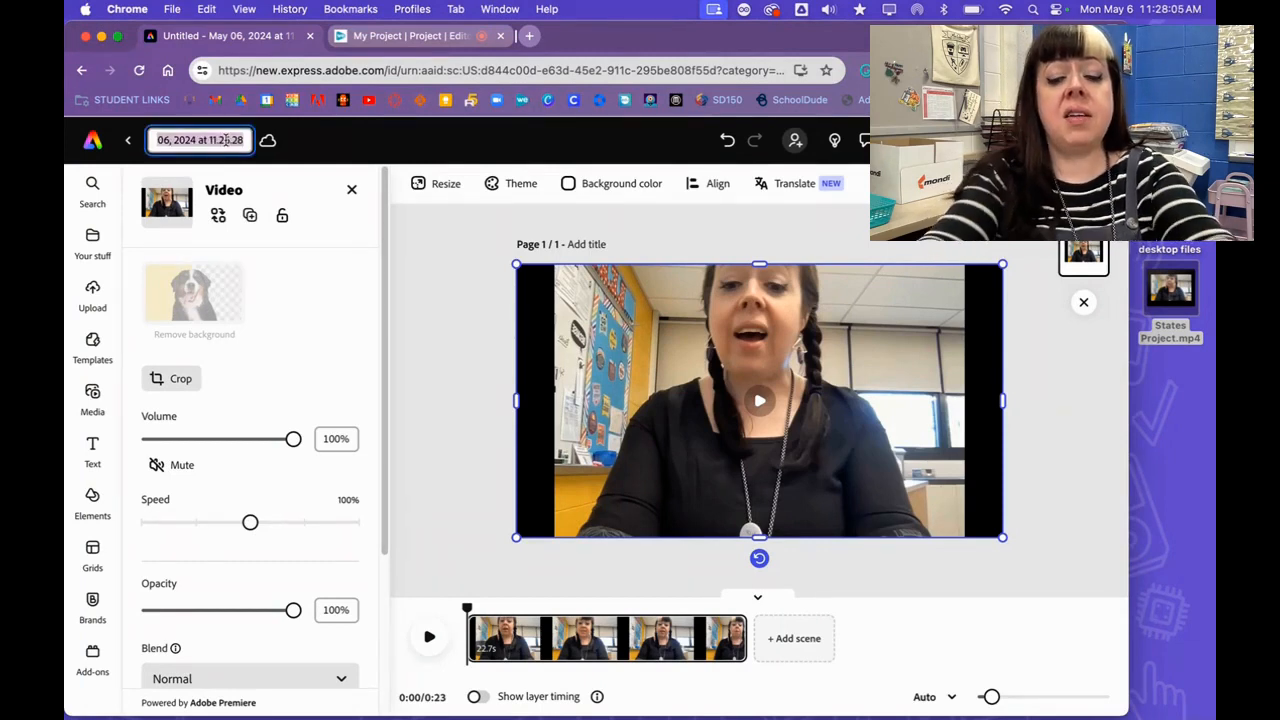
text(States)
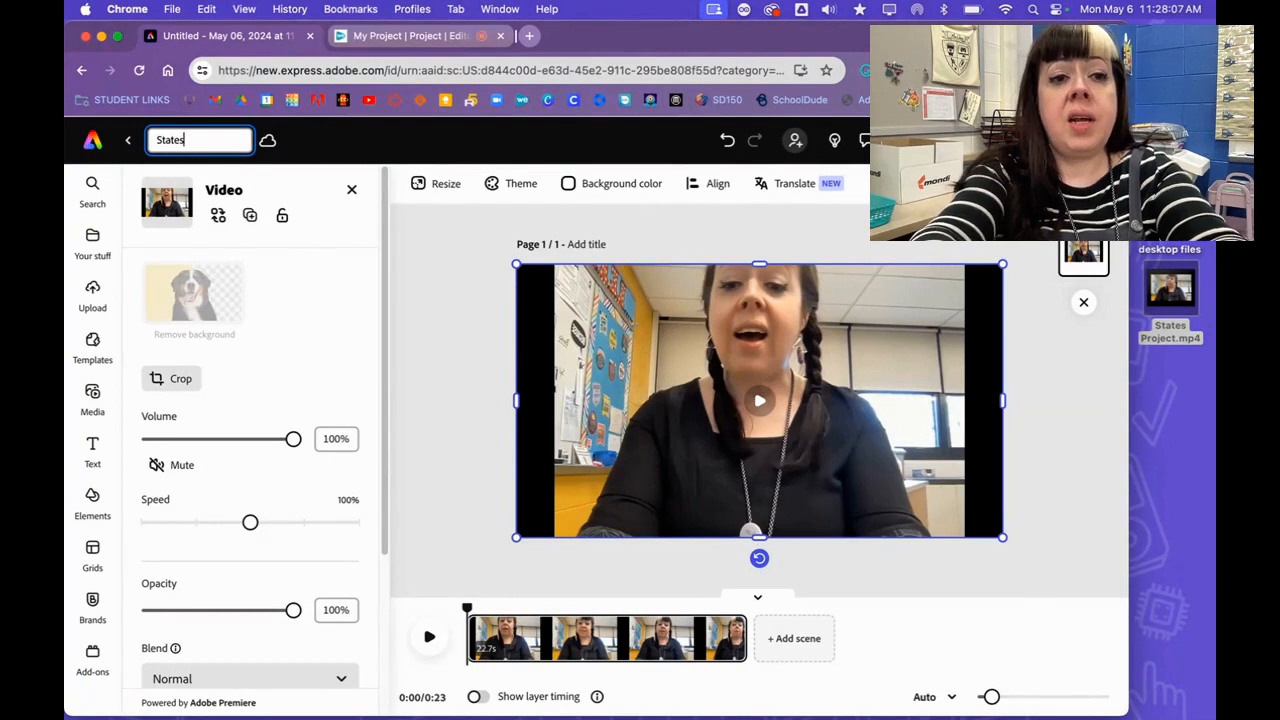
text( Report)
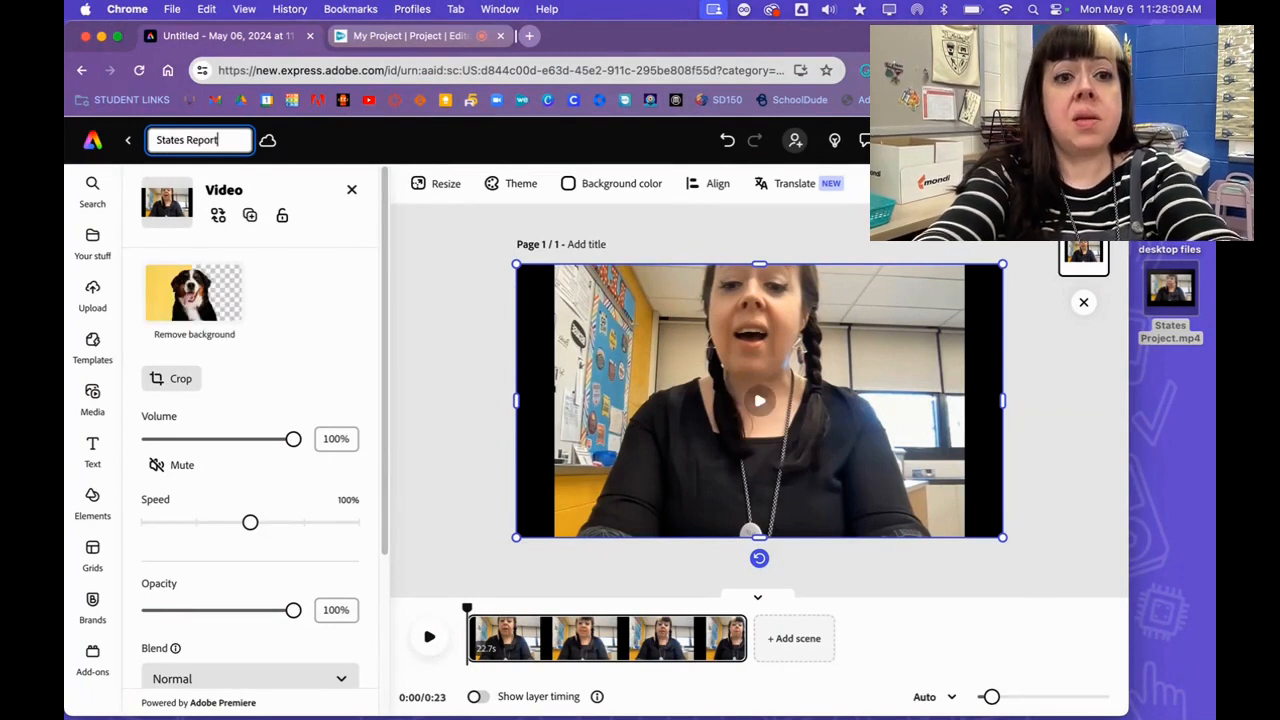
text( Mrs Leban)
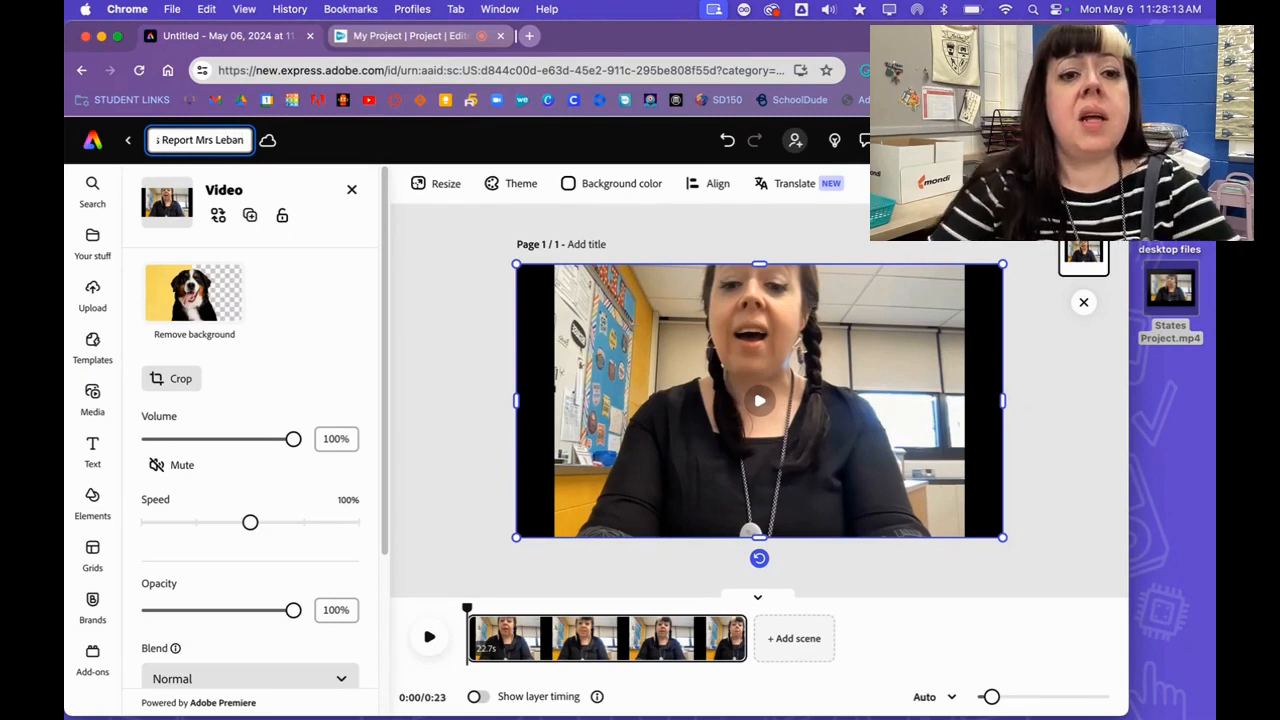
click(318, 288)
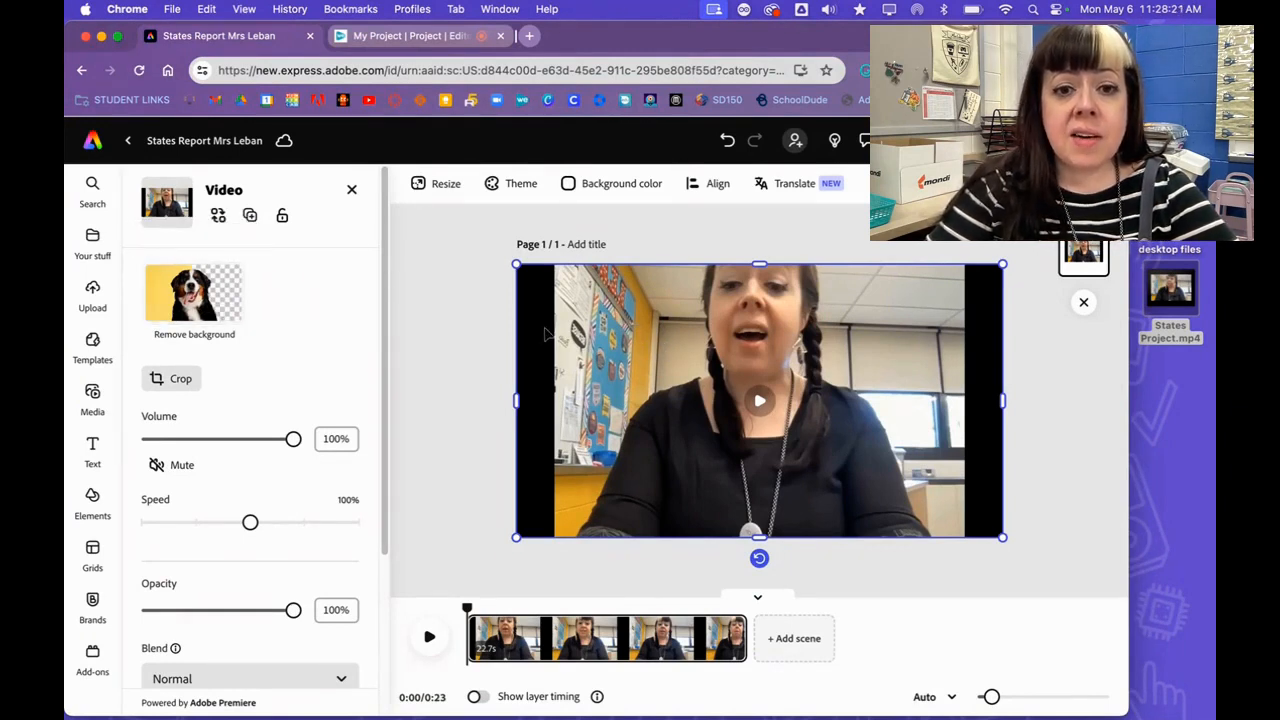
Remove the classroom background from the video clip and preview the clip's playback
click(483, 315)
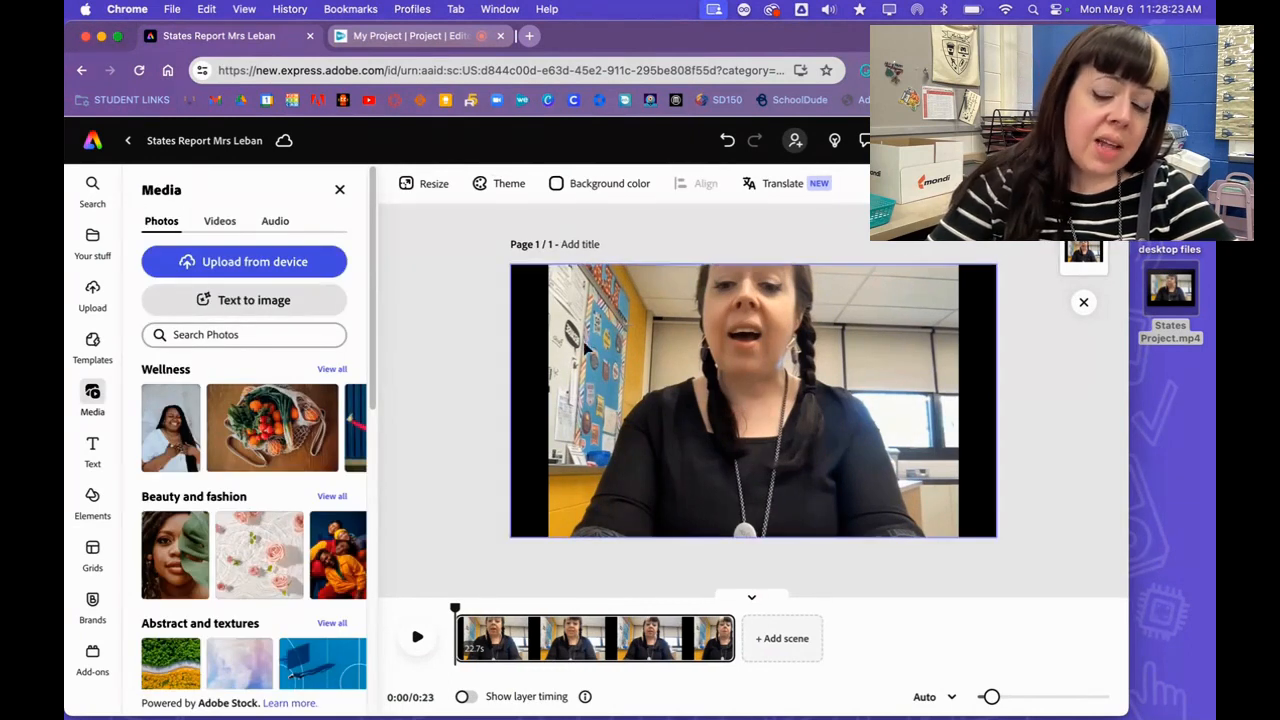
click(617, 346)
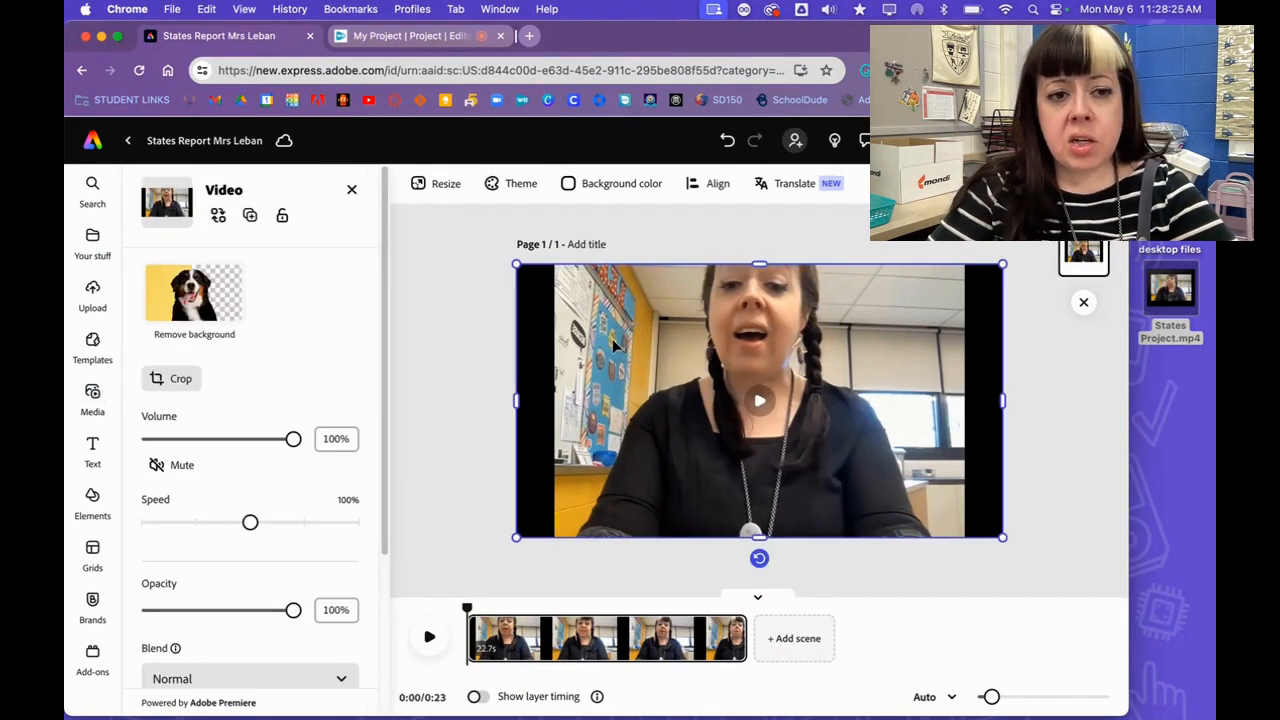
click(204, 298)
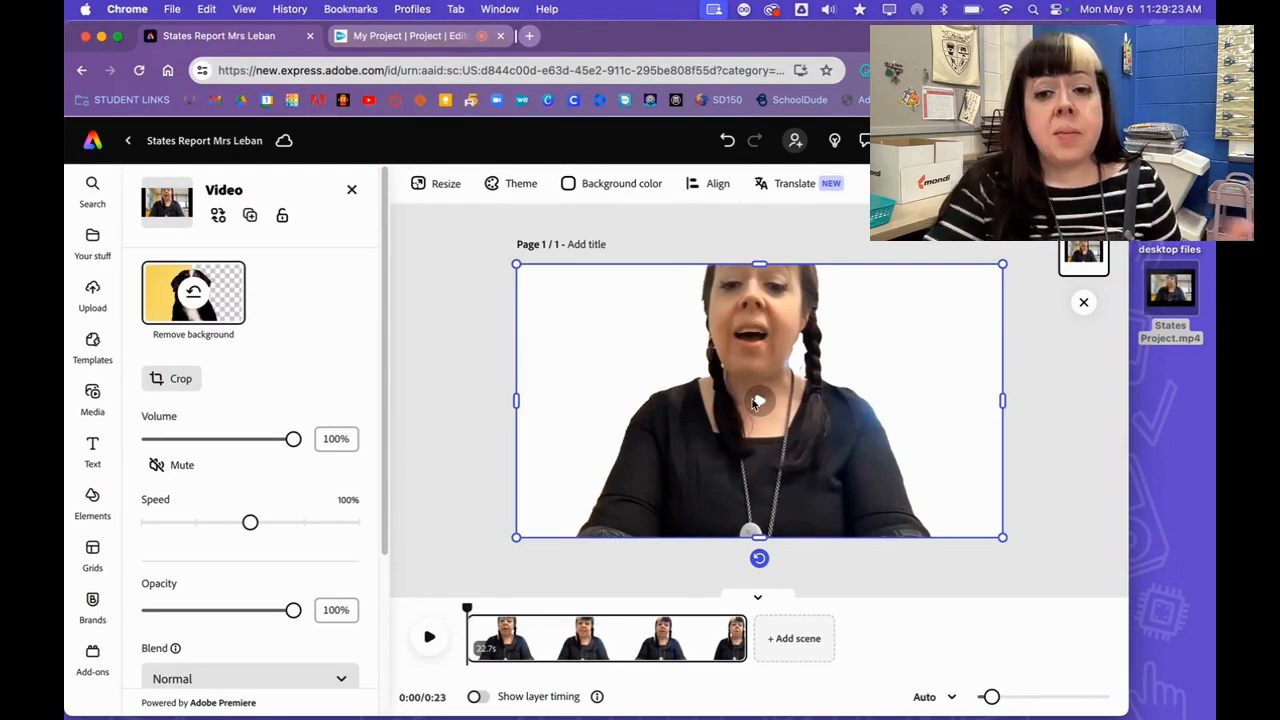
click(758, 401)
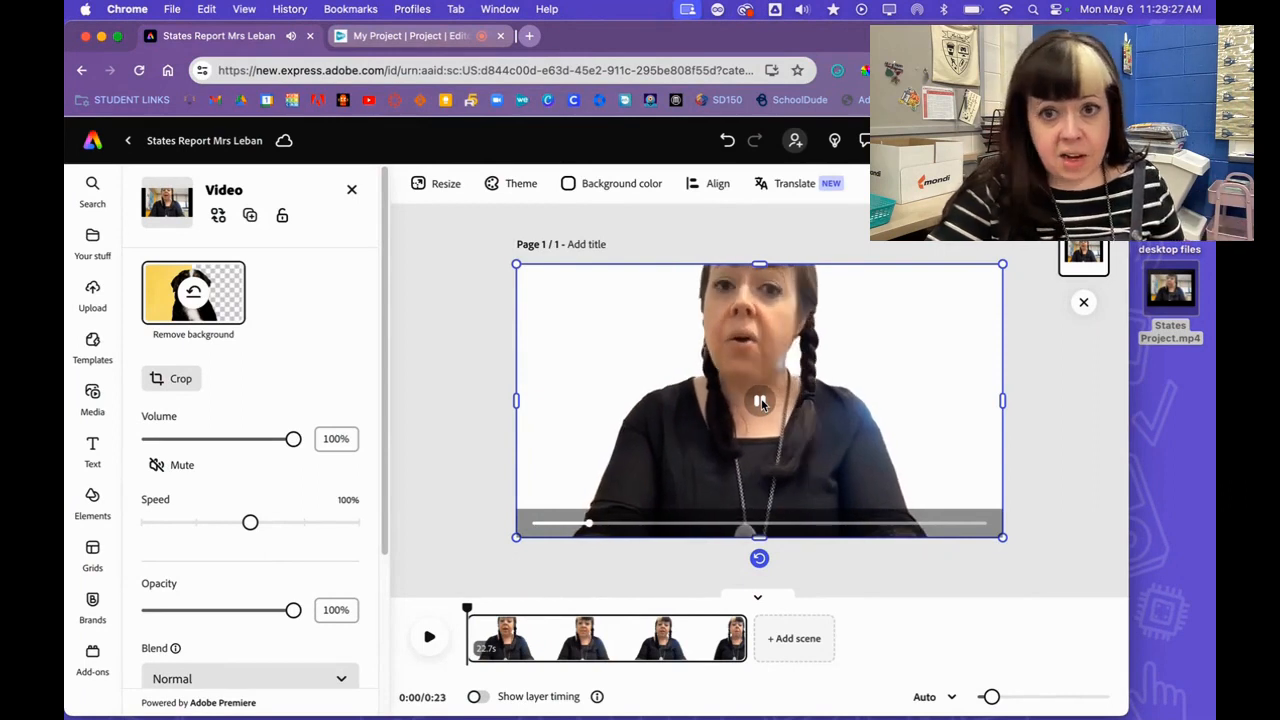
click(759, 402)
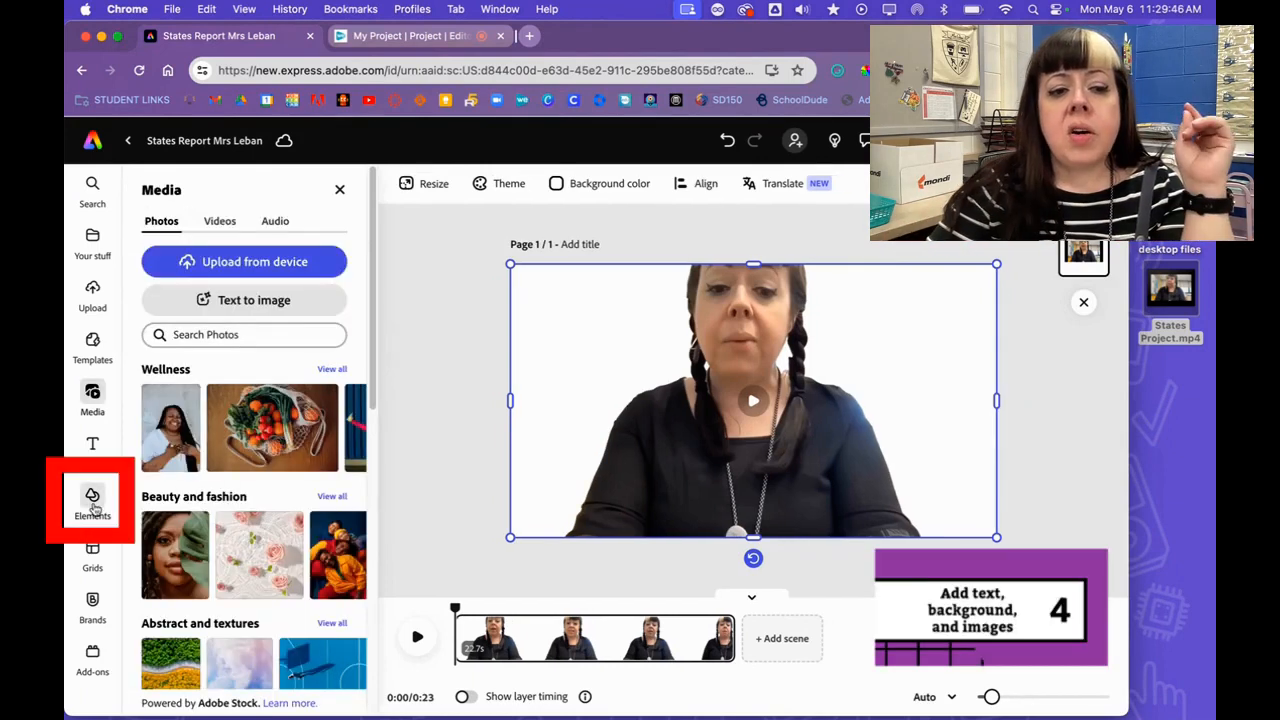
Search the background elements for "desert" and try several behind the presenter, settling on the yellow sunset scene with green and black cacti
click(92, 500)
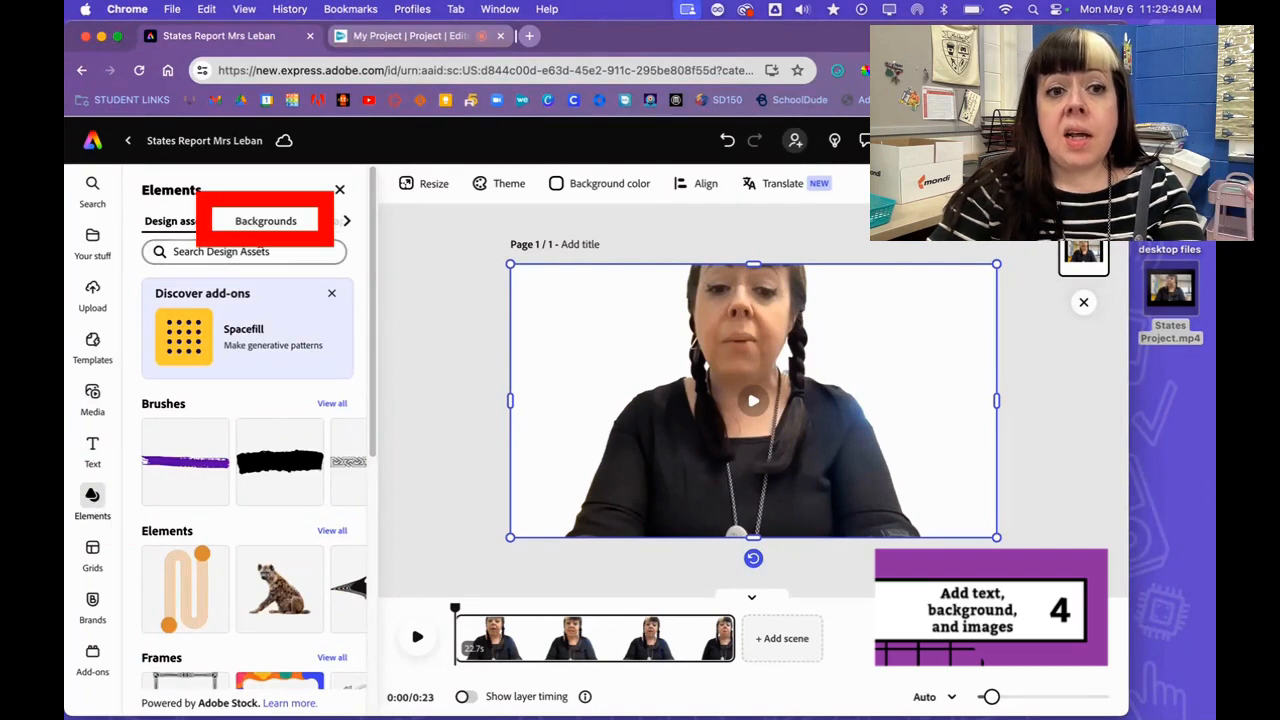
click(270, 221)
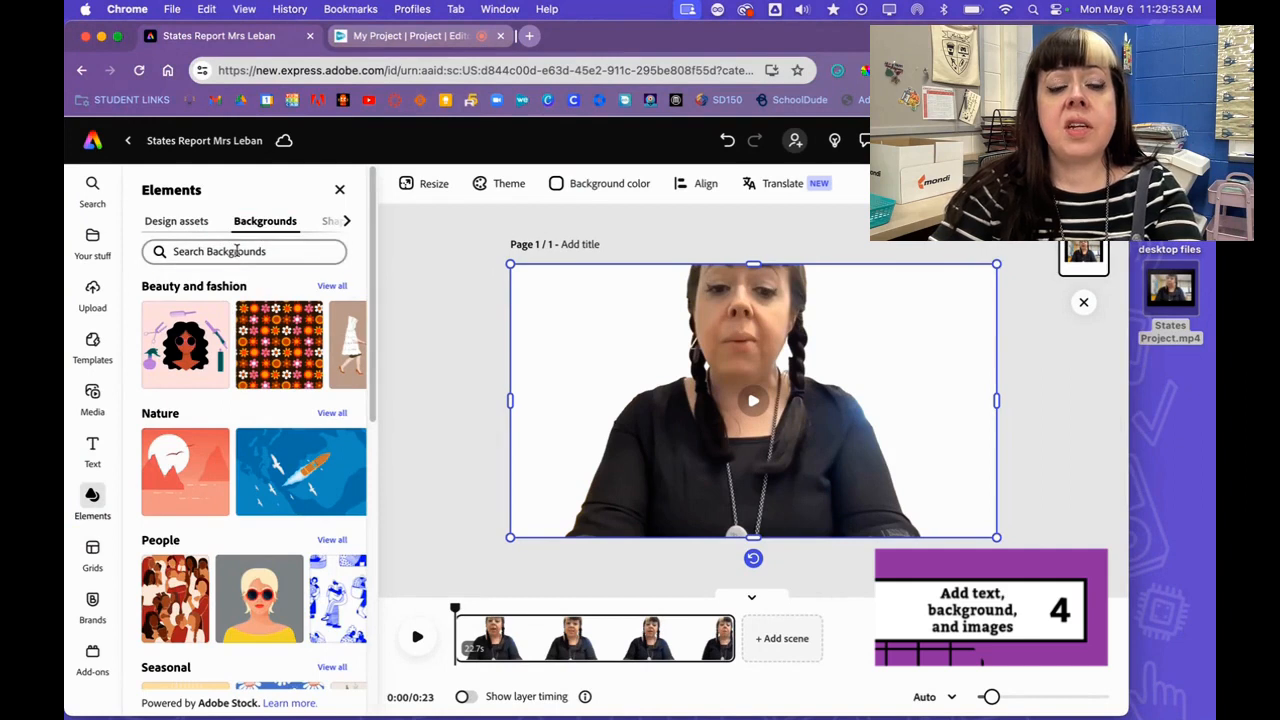
click(237, 251)
text(de)
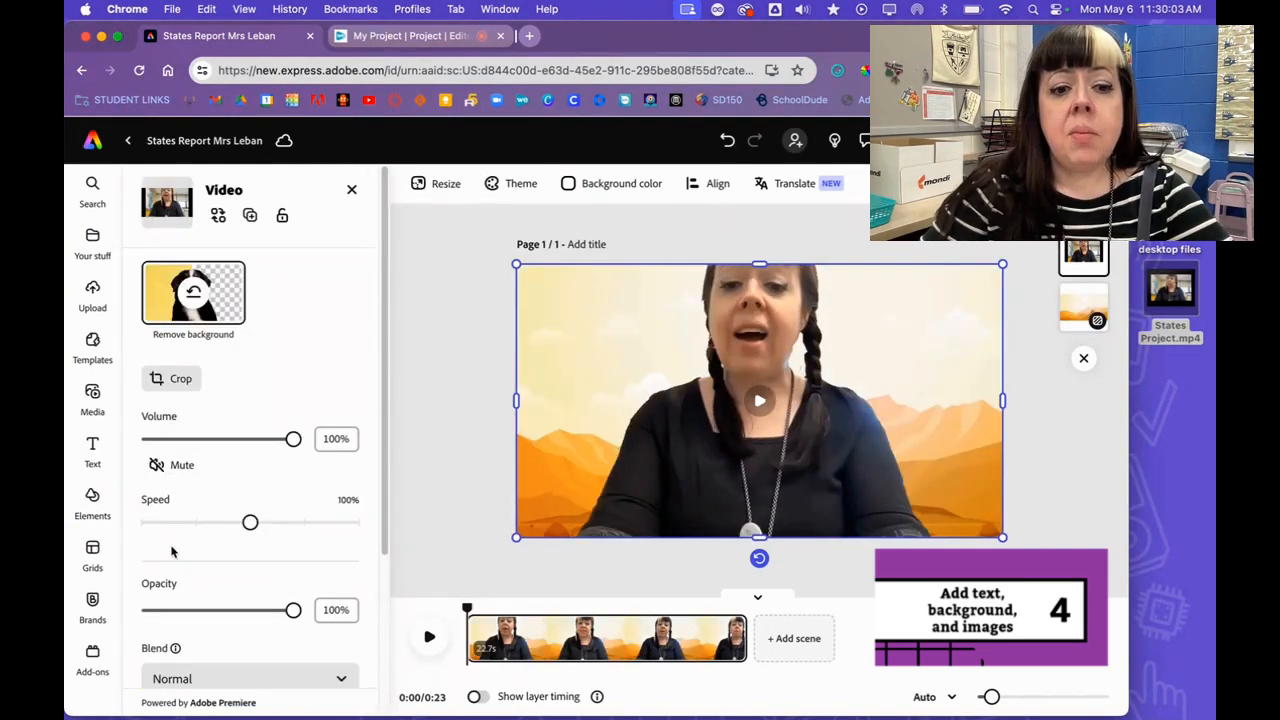
click(96, 494)
click(200, 464)
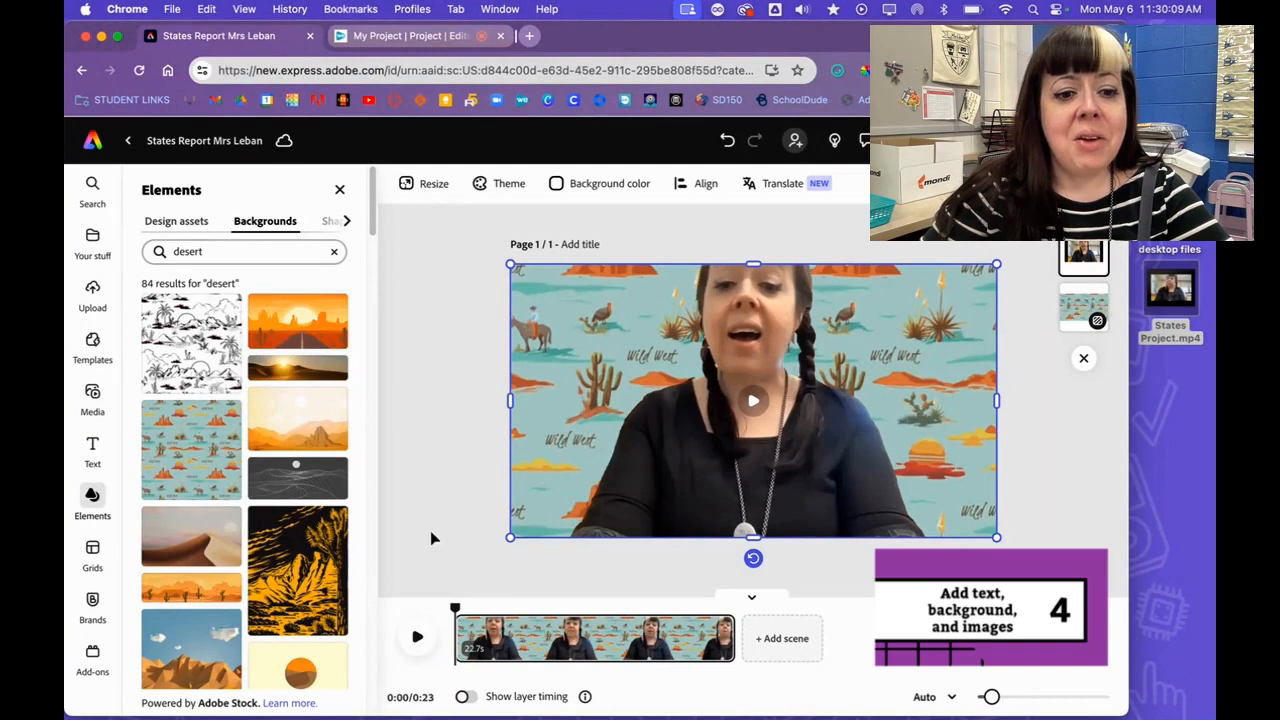
click(198, 655)
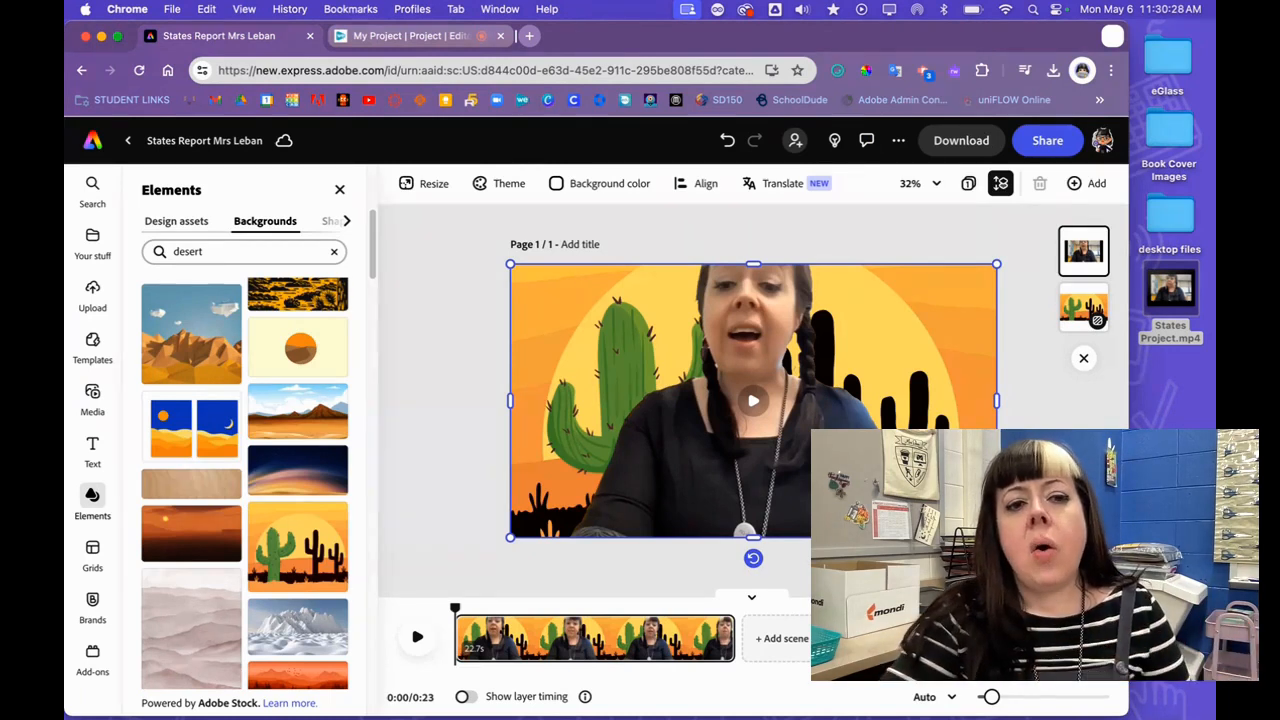
Add the tall green cactus and the leafy green plant from the desert design assets, enlarging the cactus and placing the presenter clip between them
click(185, 224)
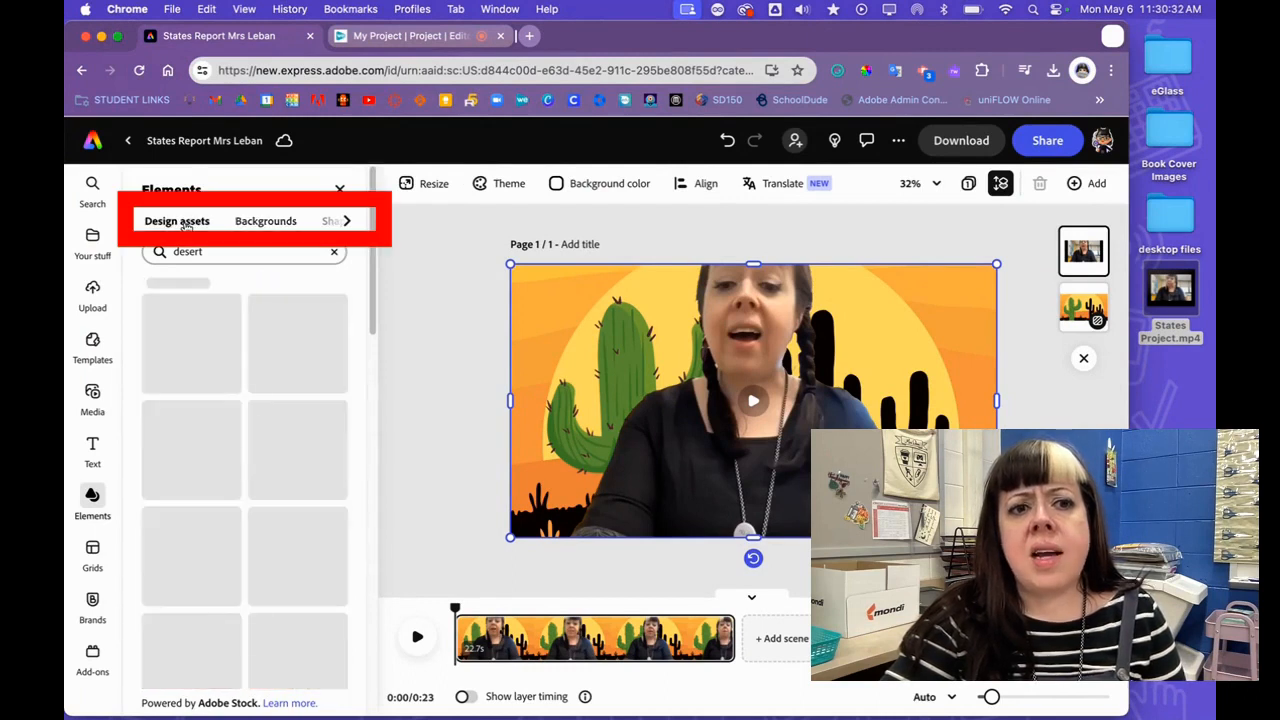
click(347, 221)
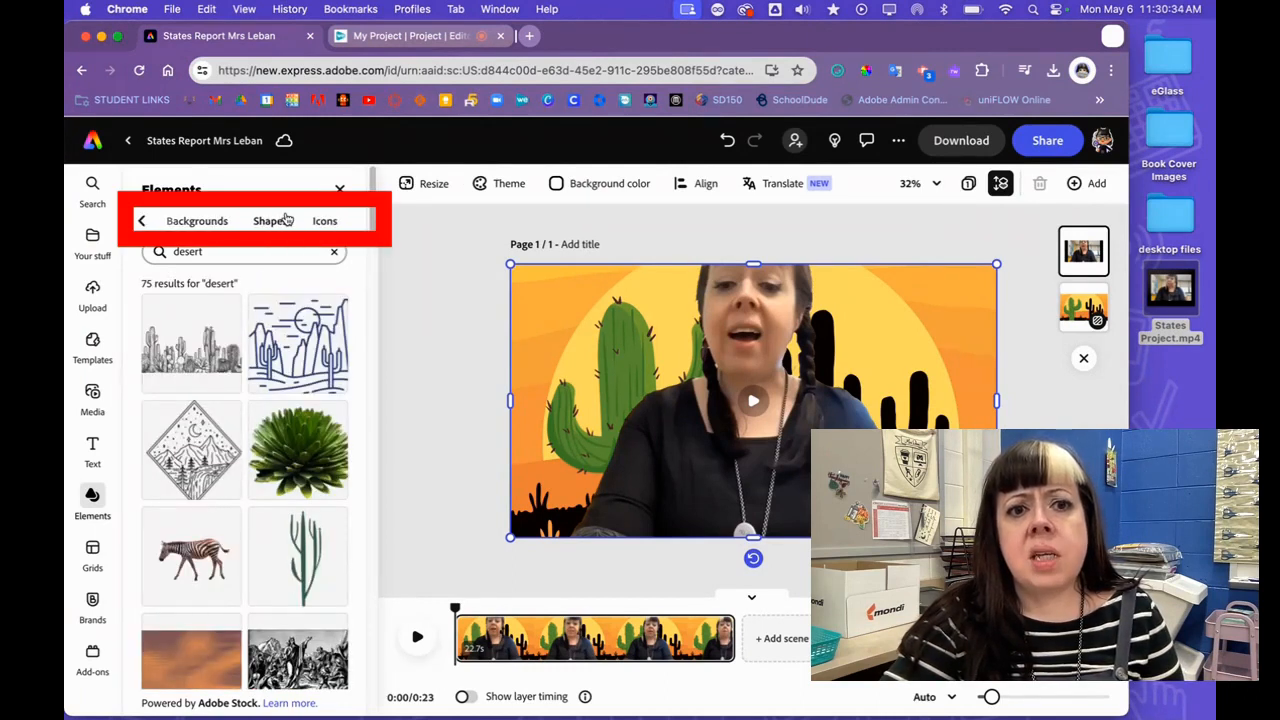
click(327, 221)
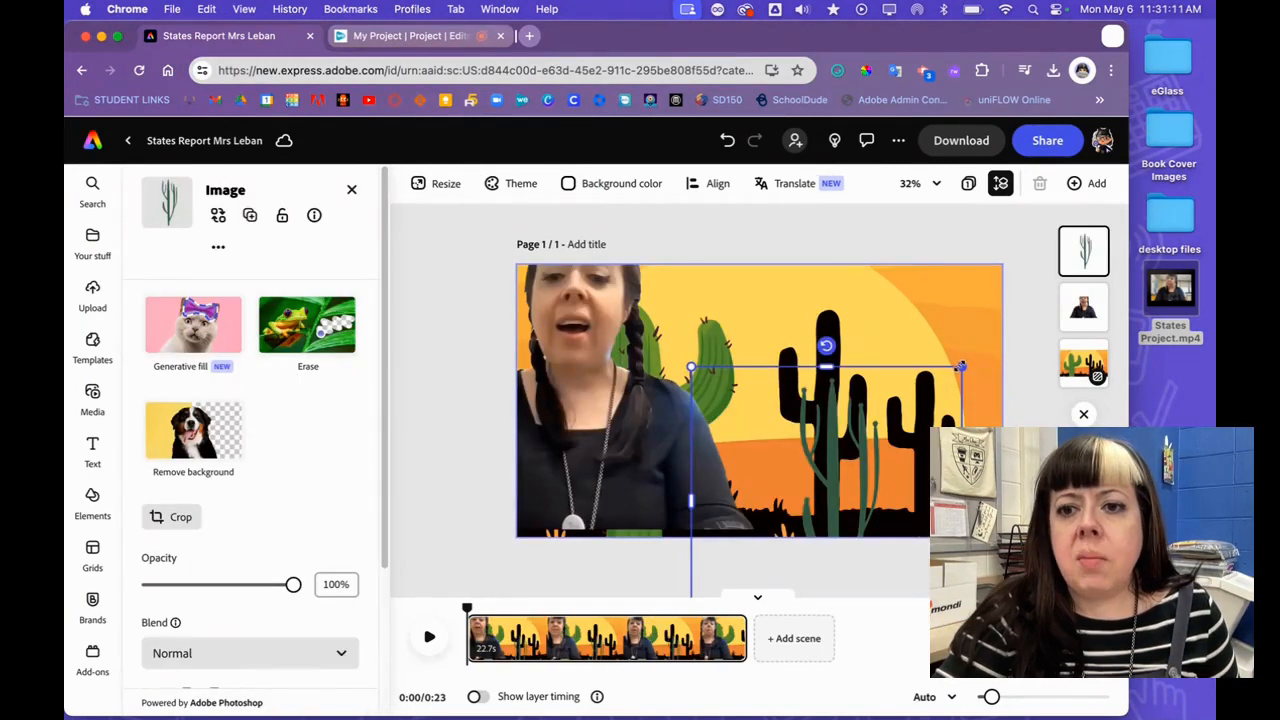
drag(960, 367, 1060, 244)
mouse_move(889, 343)
mouse_down()
mouse_move(920, 337)
mouse_move(896, 345)
mouse_up()
drag(657, 410, 808, 422)
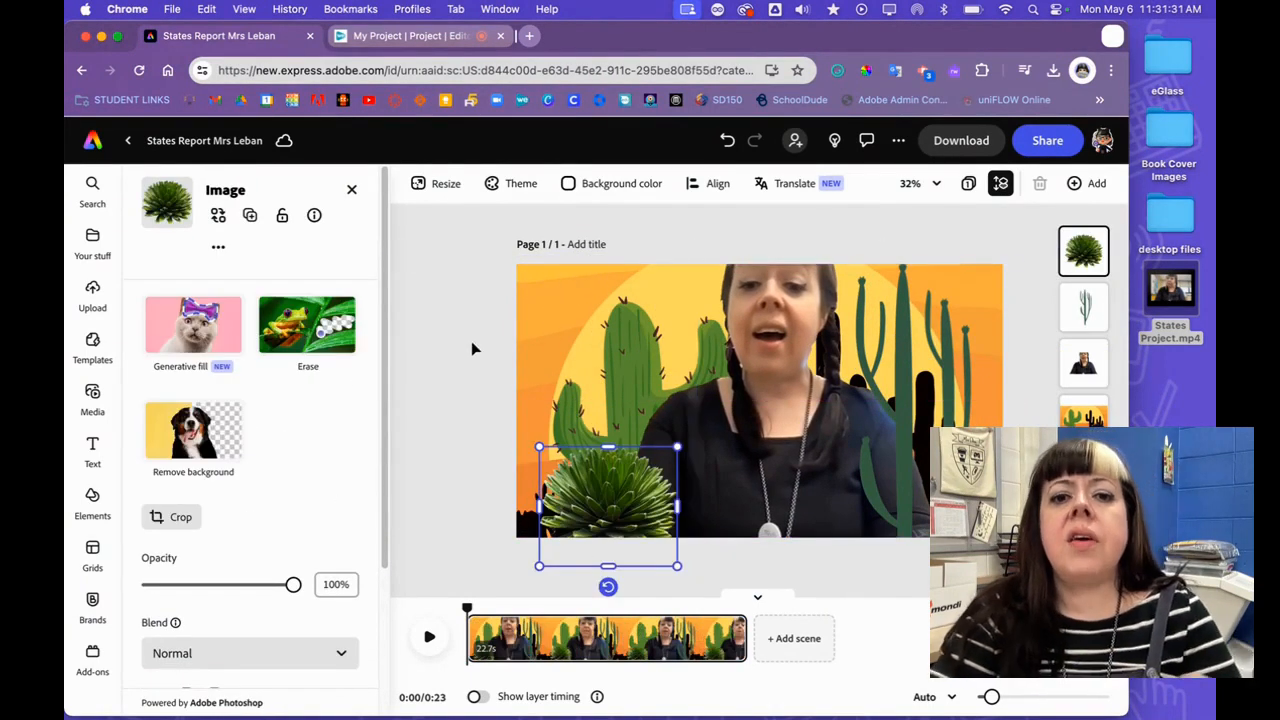
click(471, 341)
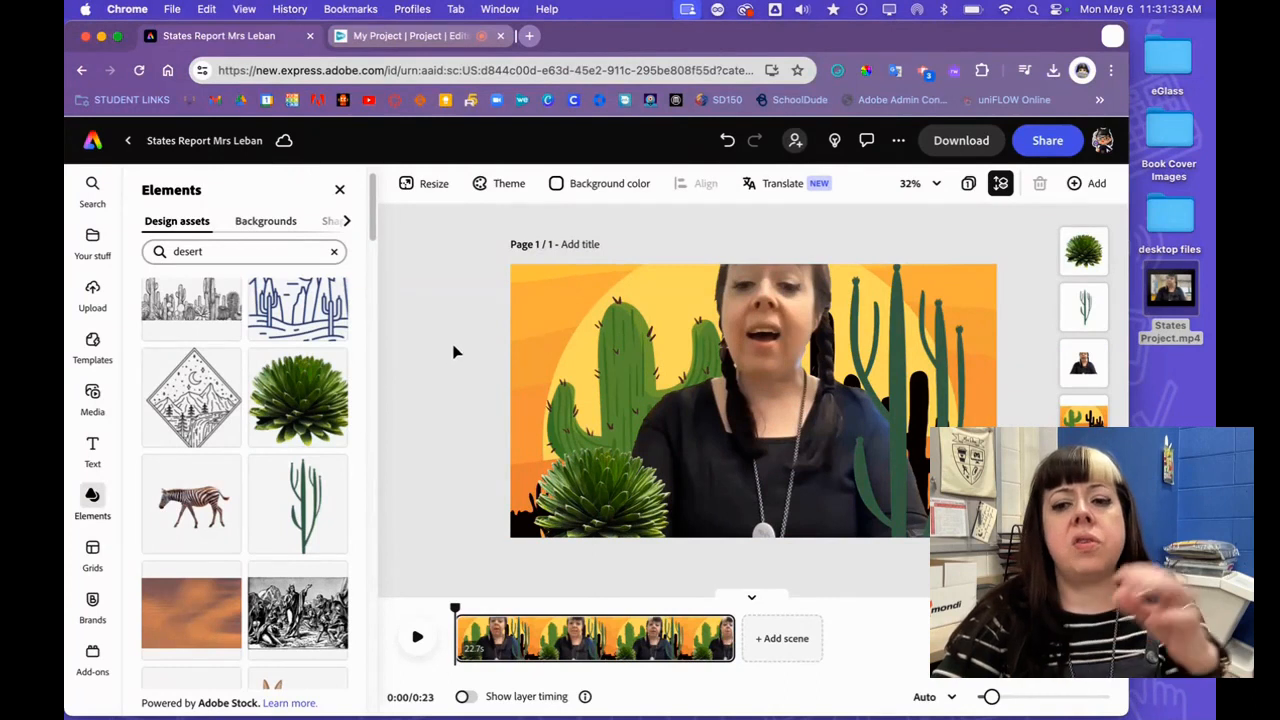
Add a text box reading "New Mexico" over the video scene
click(92, 447)
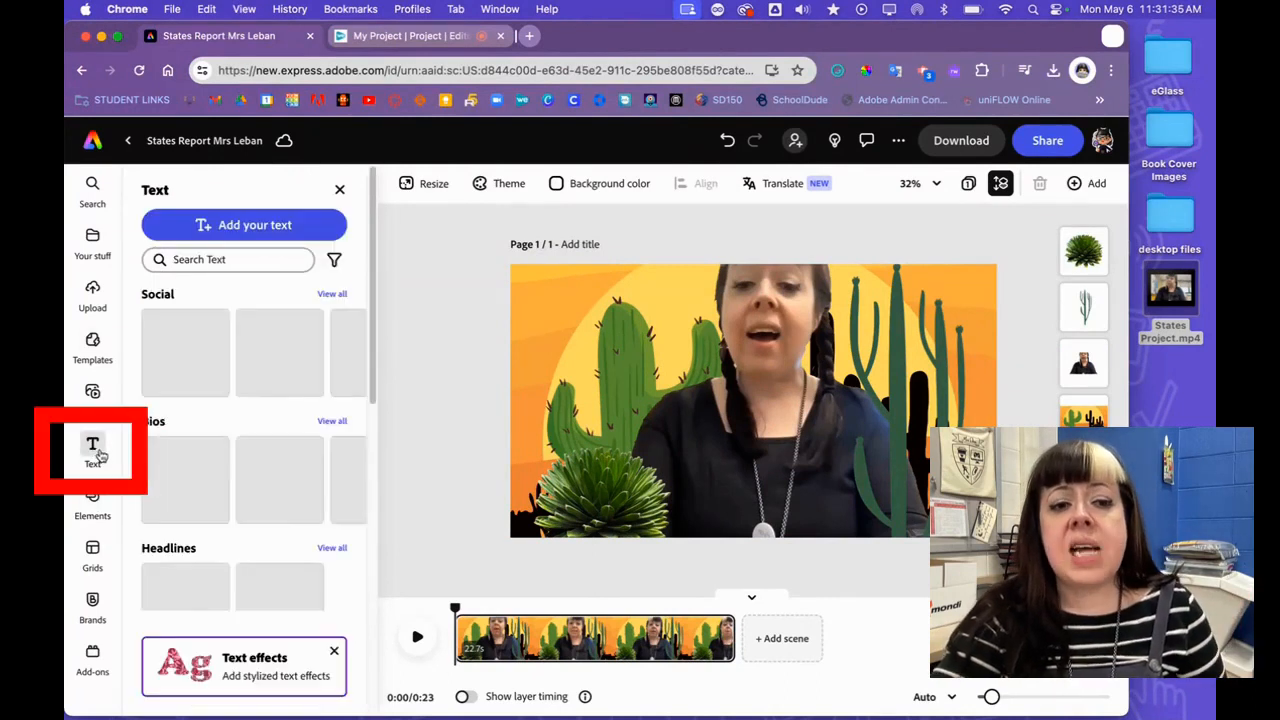
click(285, 226)
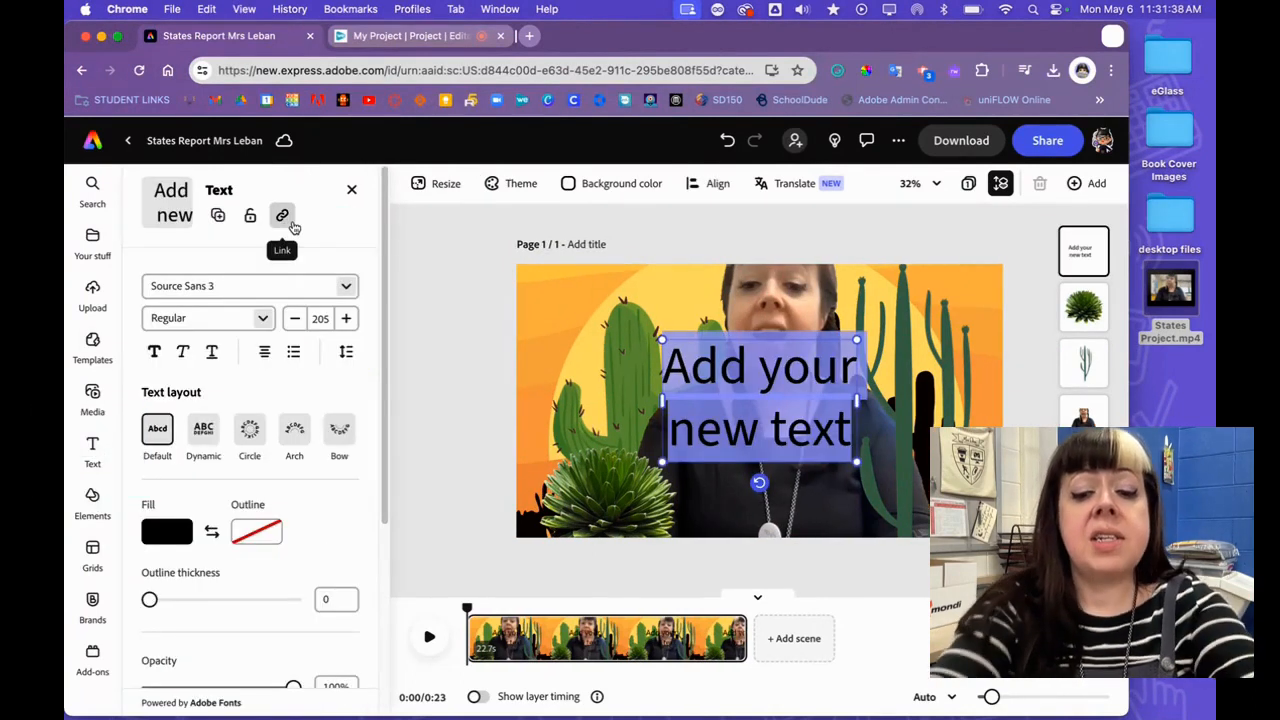
text(New Mexico)
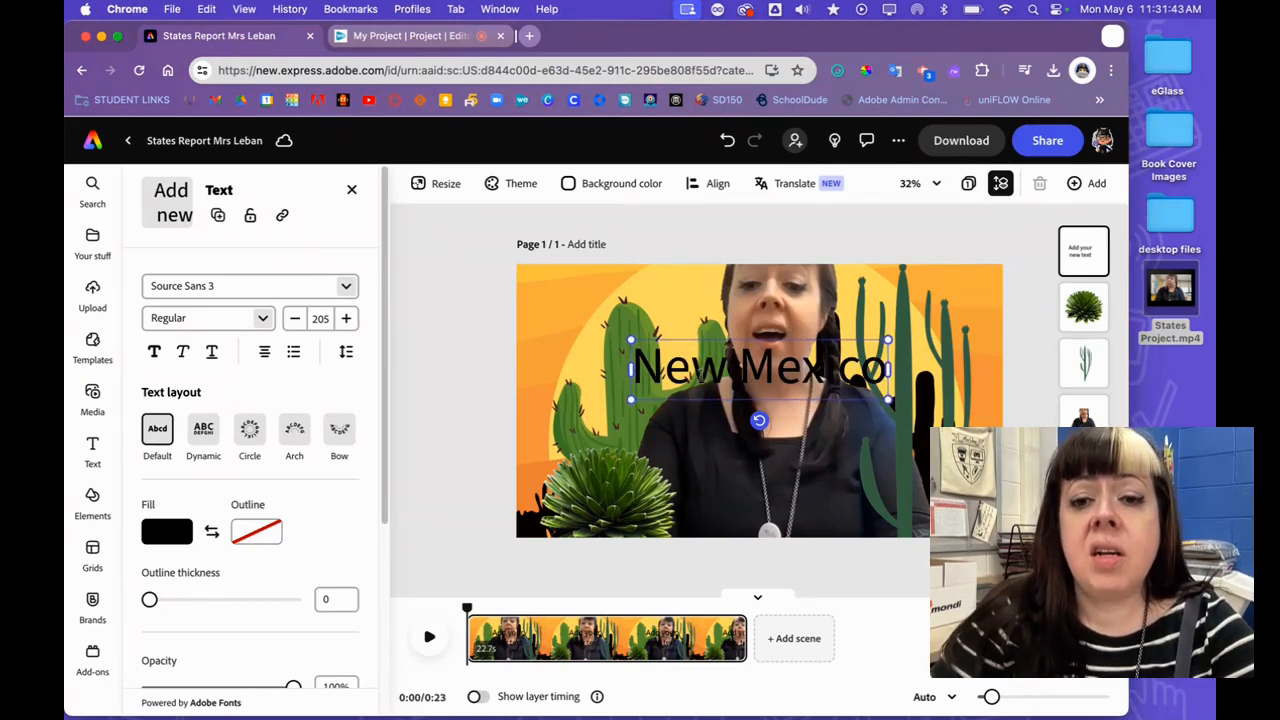
Format the "New Mexico" text with the Alfarn 2 font and a white fill
triple_click(701, 372)
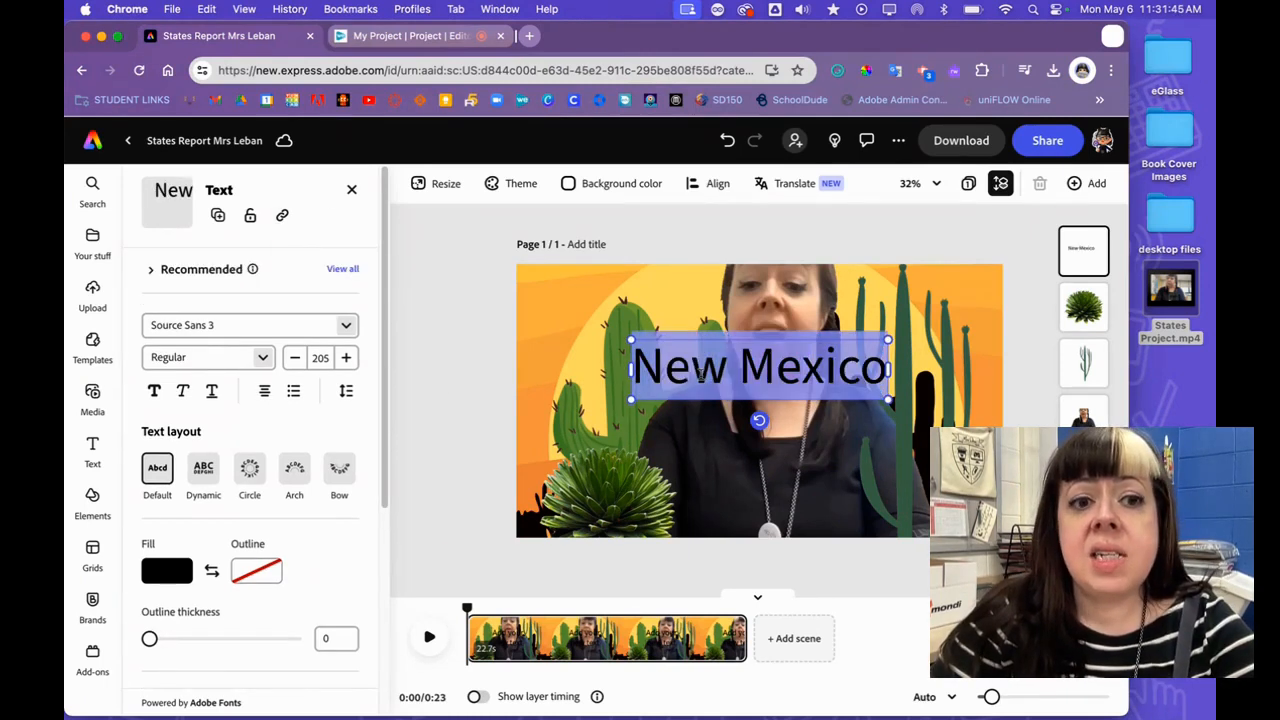
click(348, 327)
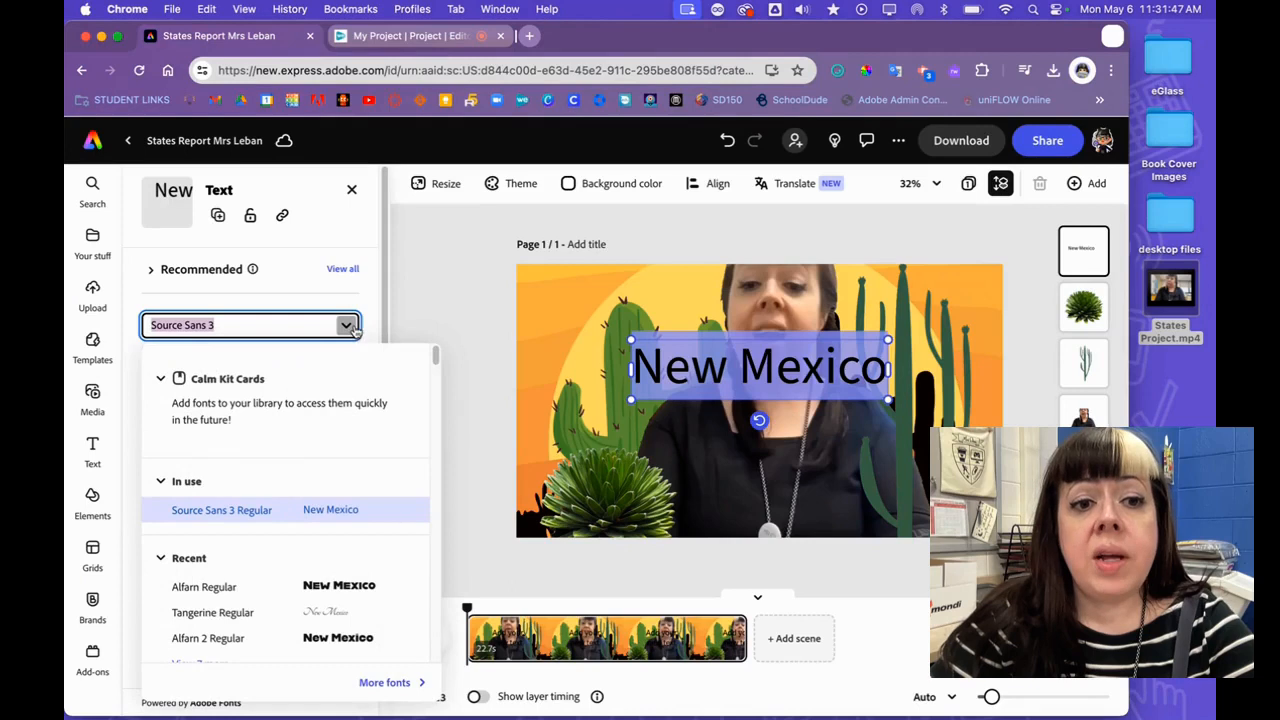
scroll(365, 565, down, 2)
click(360, 570)
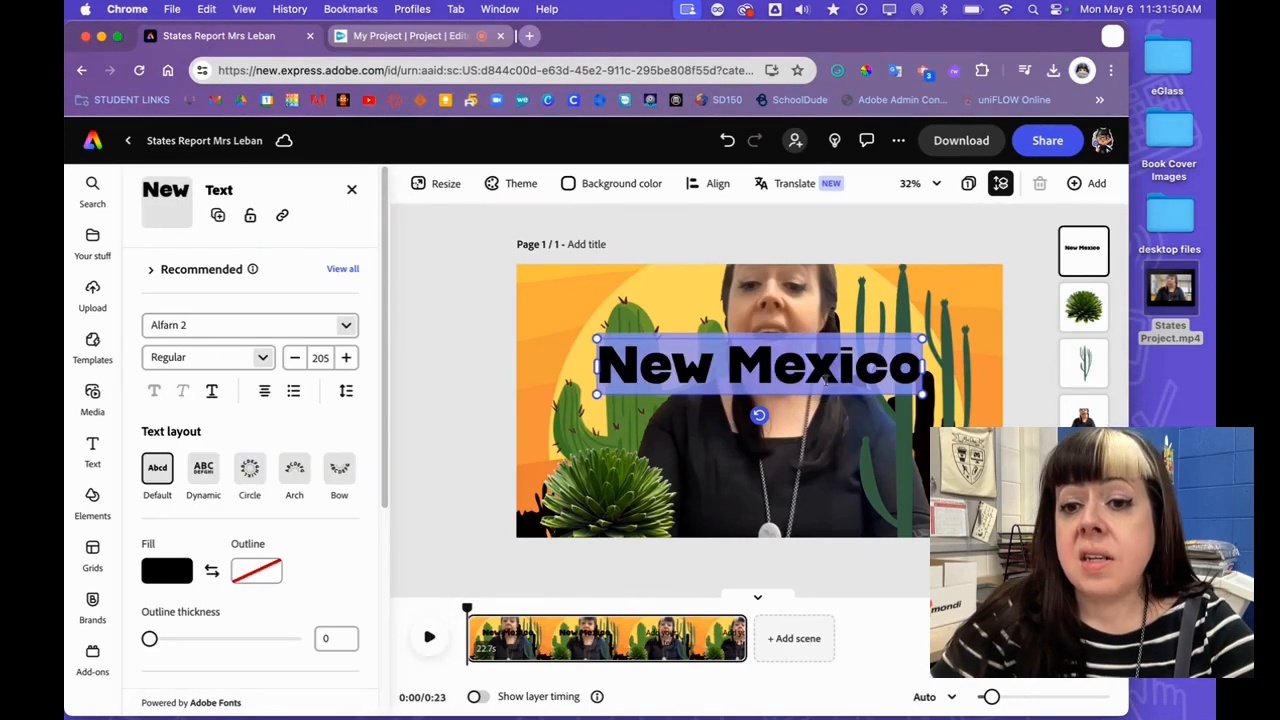
click(166, 571)
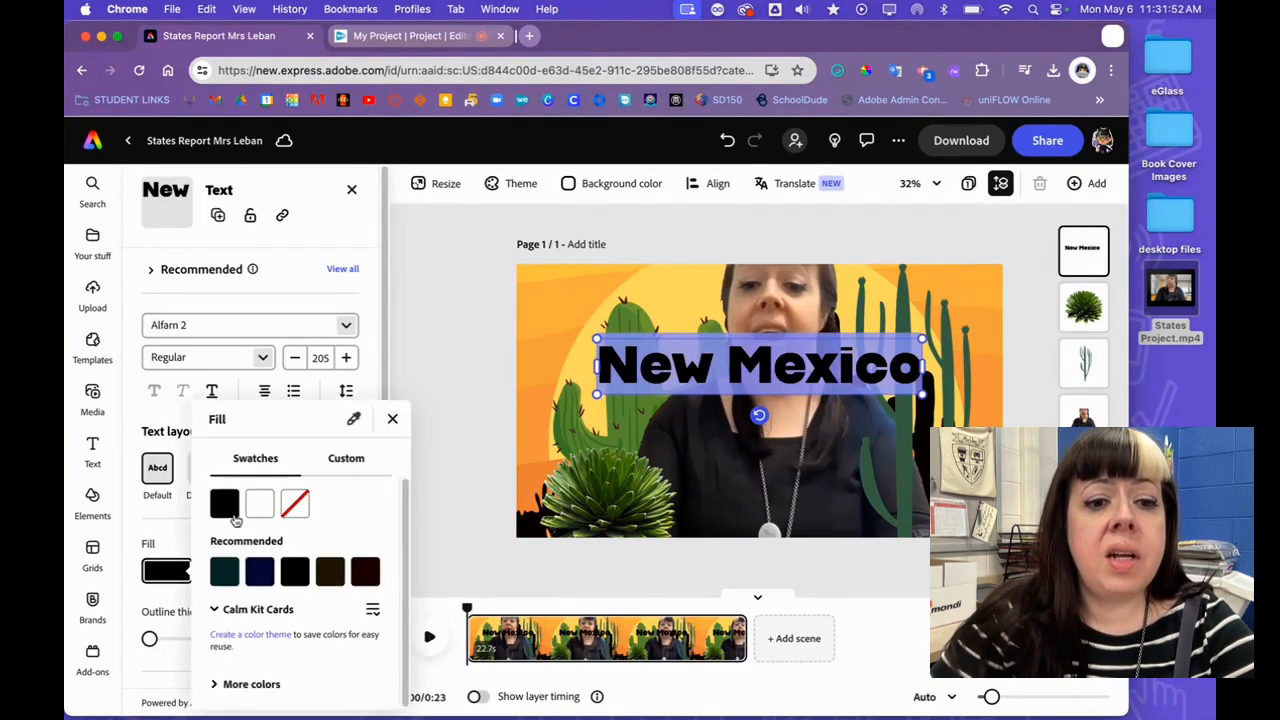
click(258, 506)
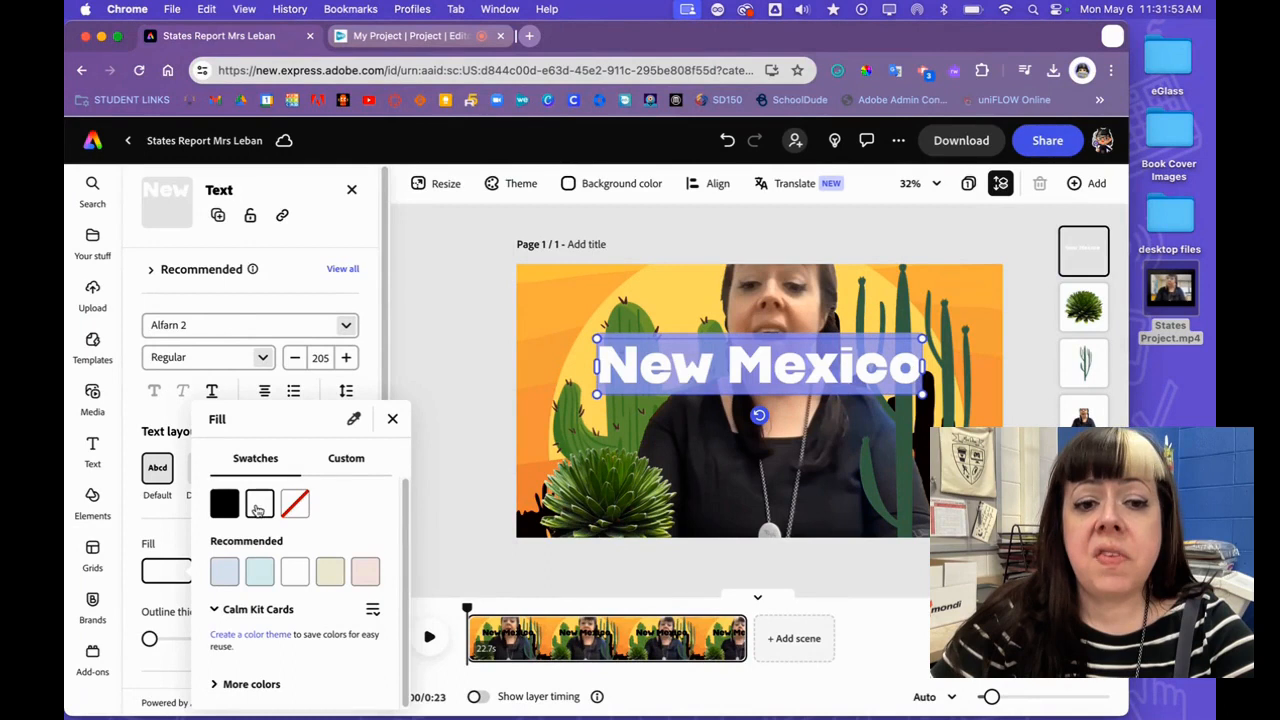
Give the "New Mexico" text a black outline with thickness 47, resize it to 174, and place it in the scene's lower right
click(392, 420)
click(257, 574)
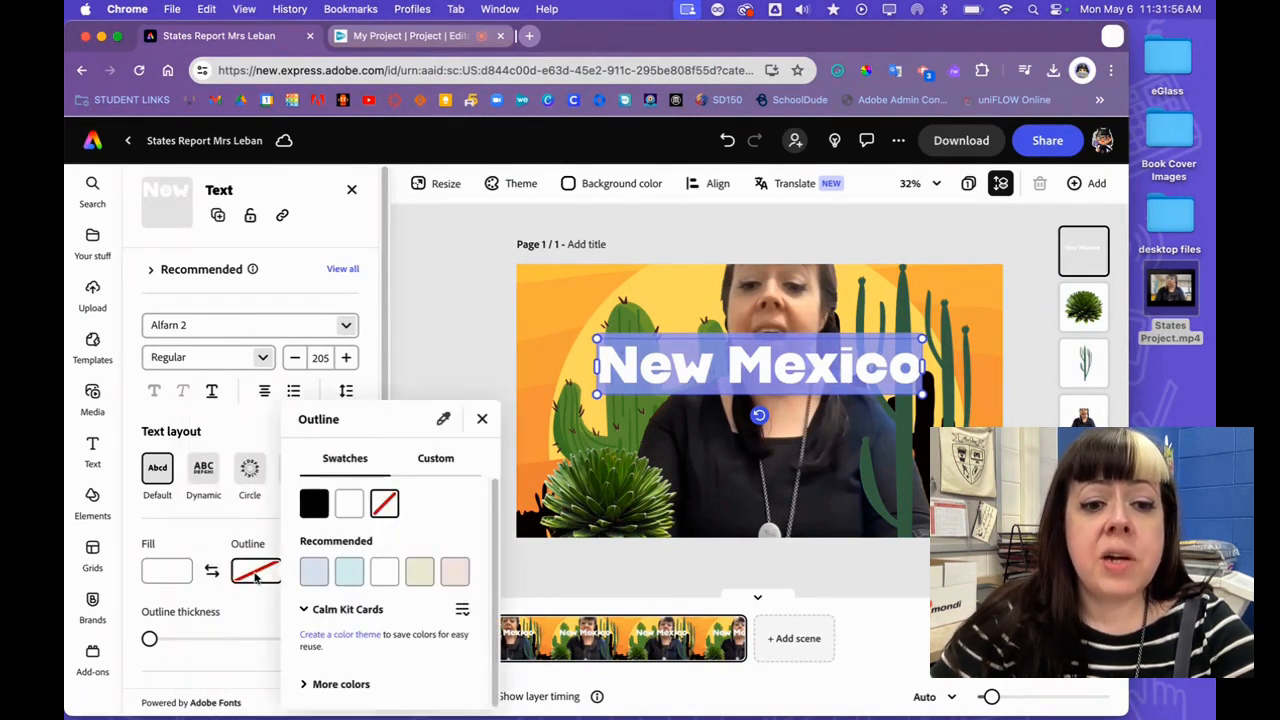
click(311, 507)
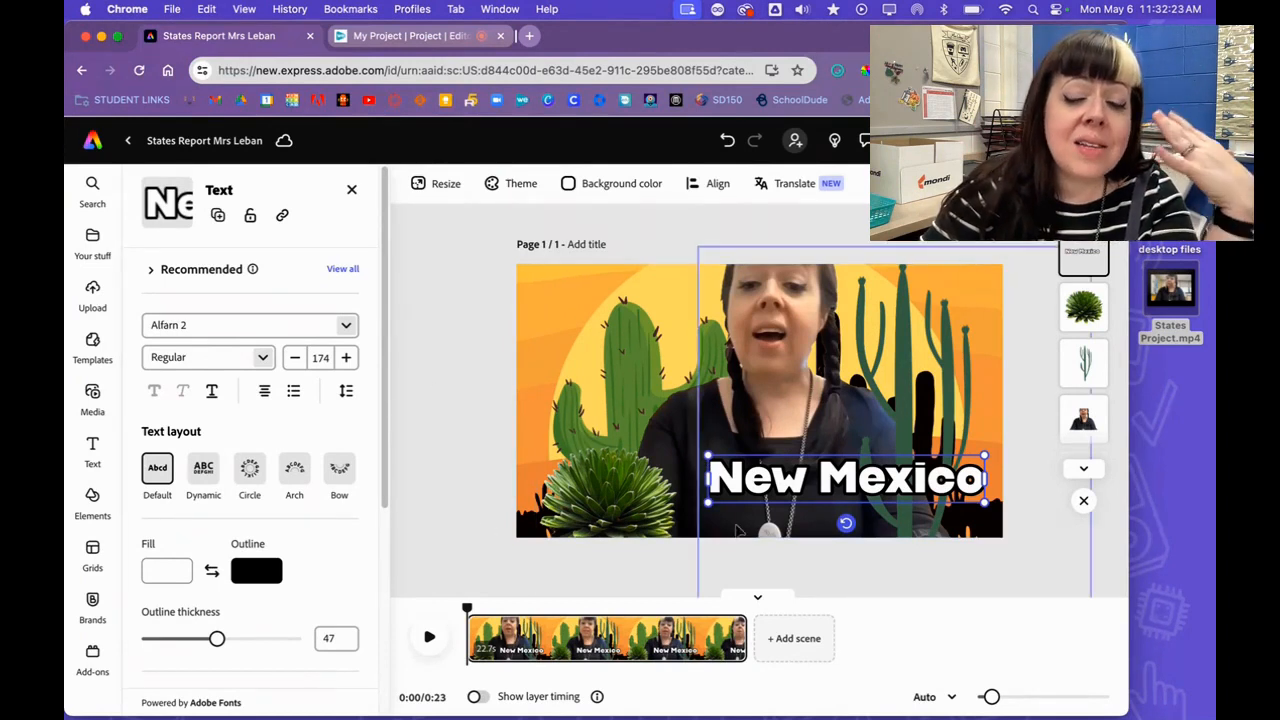
click(640, 508)
click(750, 482)
click(657, 491)
click(735, 480)
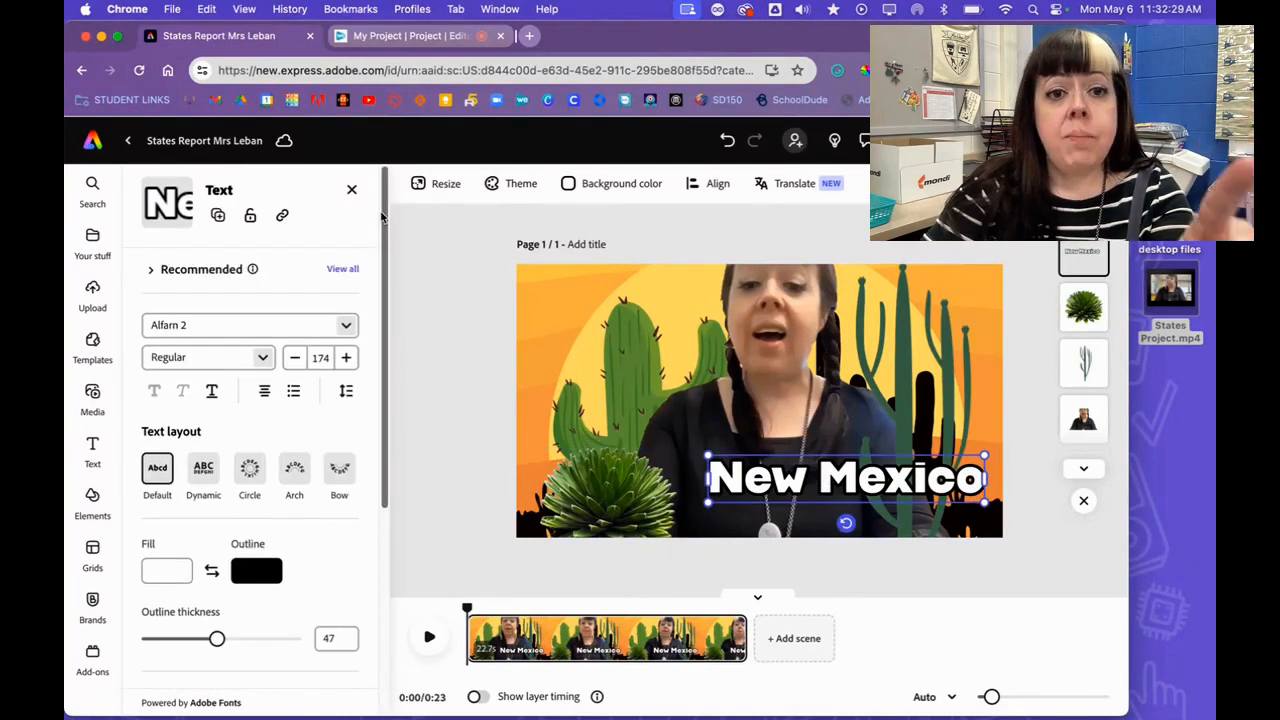
Apply the looping Wiggle animation to the "New Mexico" text
scroll(376, 234, down, 5)
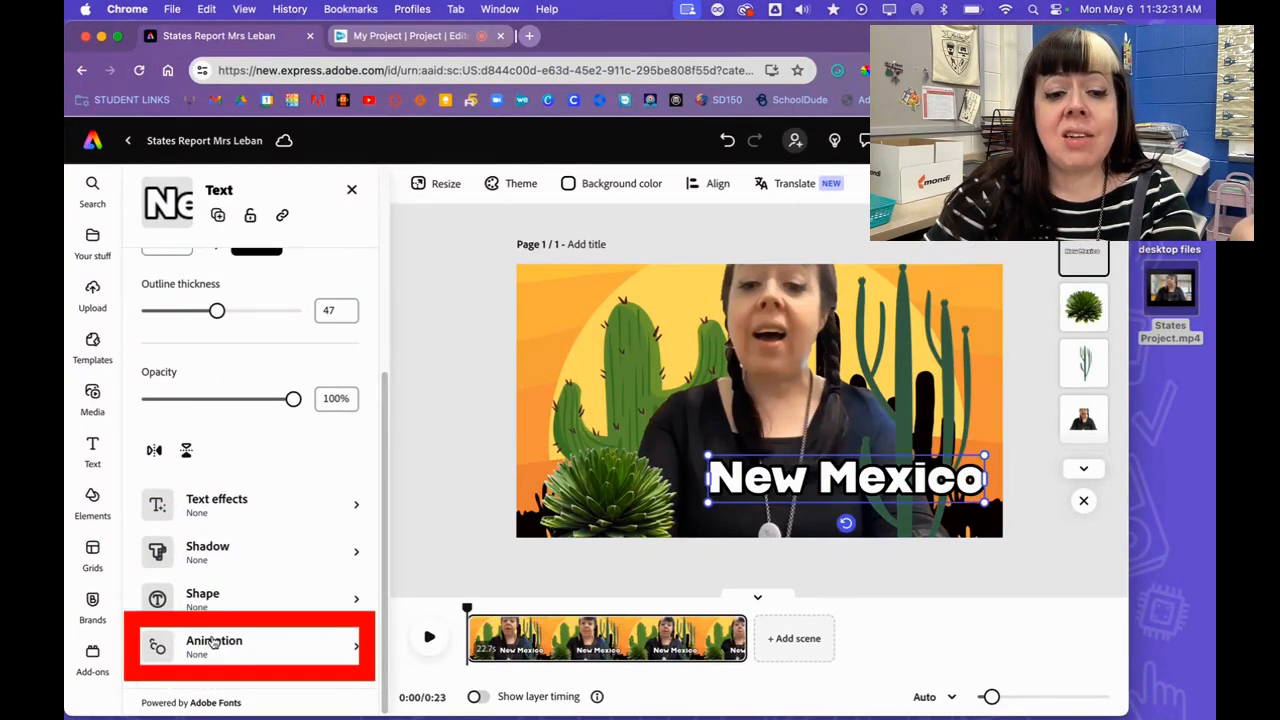
click(213, 642)
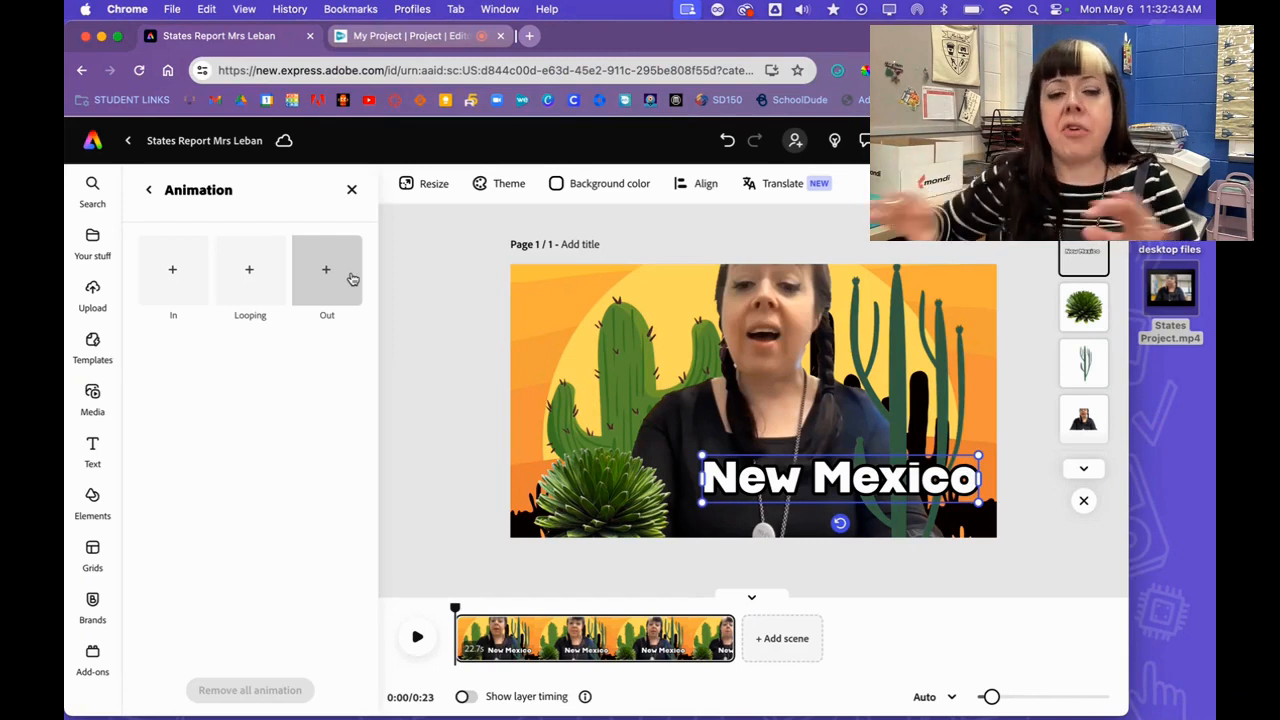
click(250, 270)
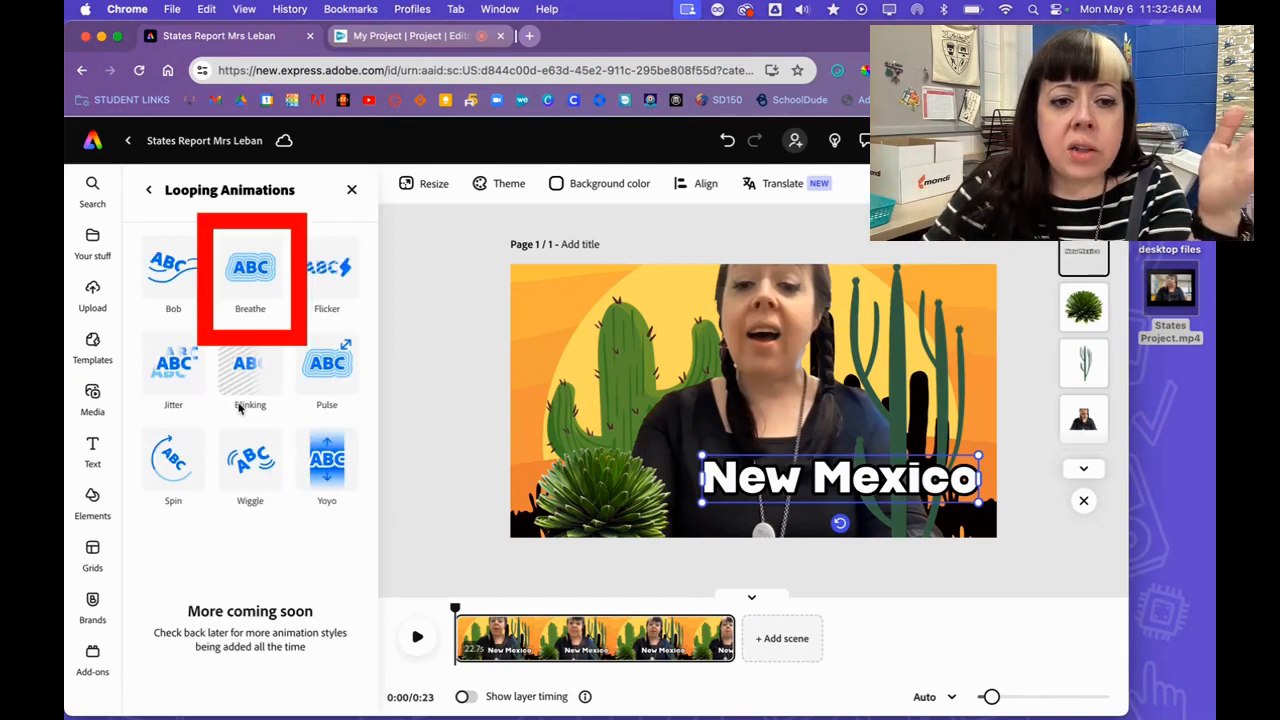
click(265, 457)
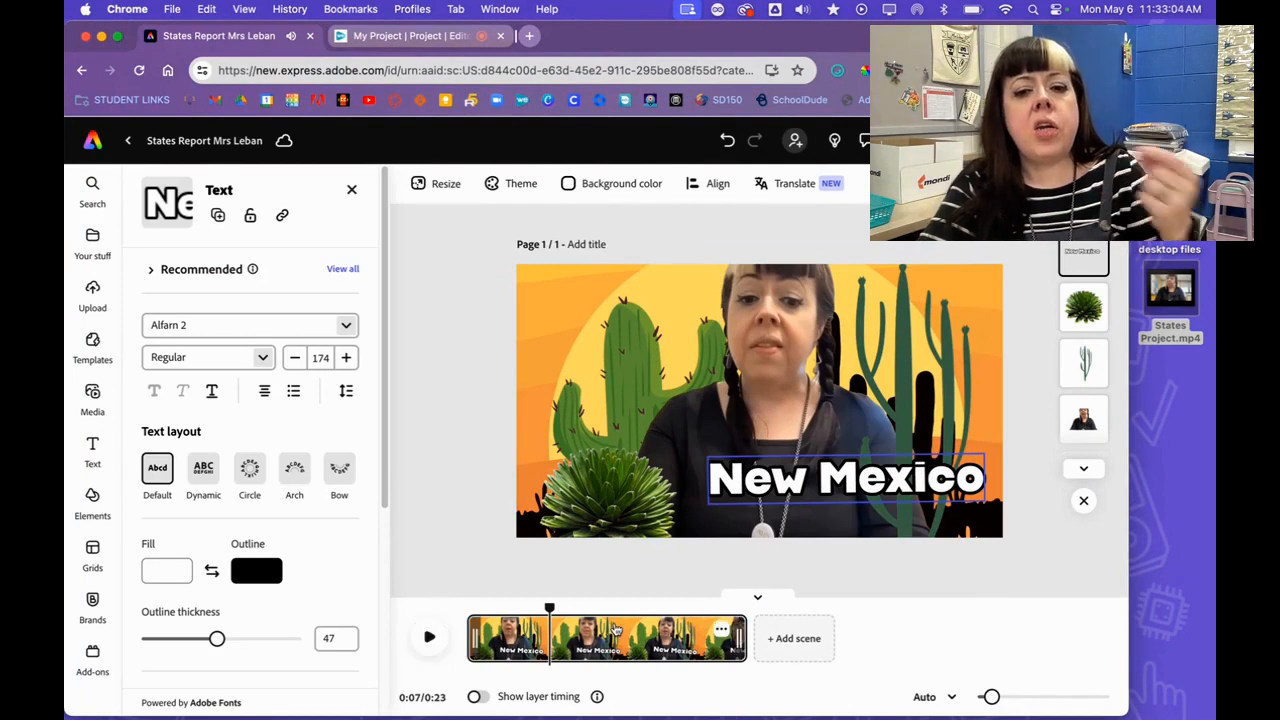
Add a looping animation to the leafy green plant image
click(618, 515)
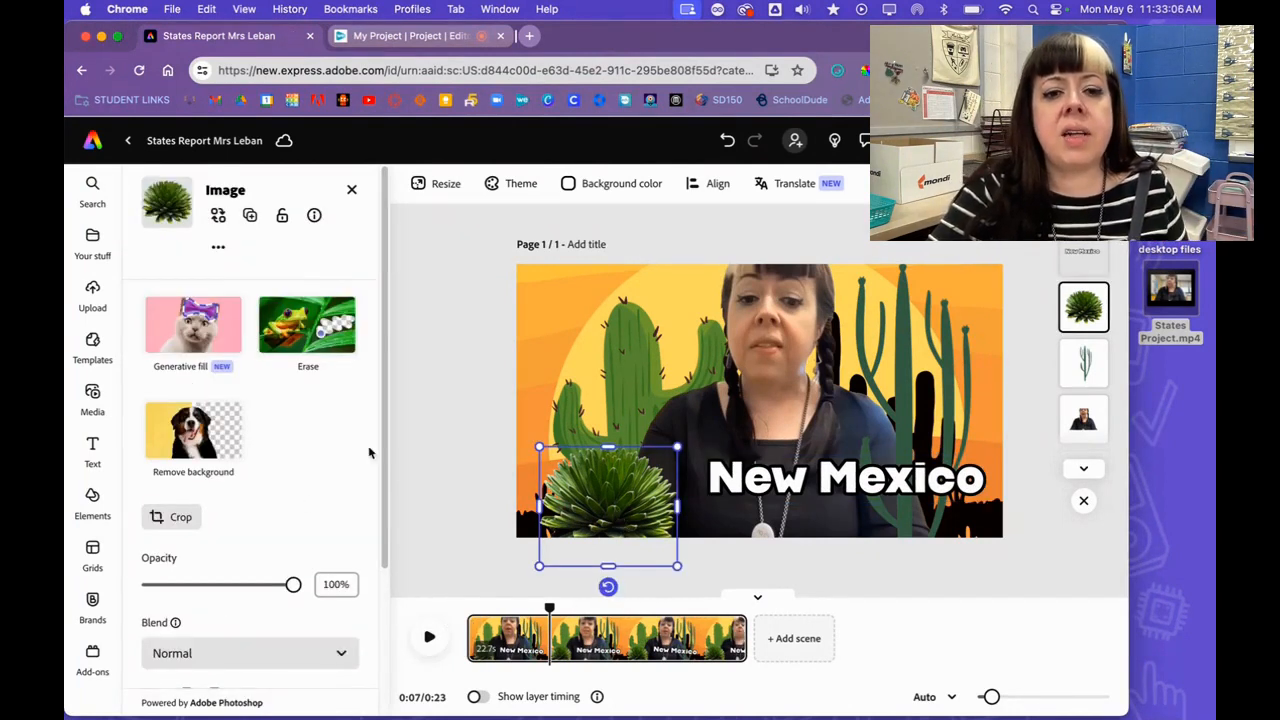
drag(390, 410, 391, 572)
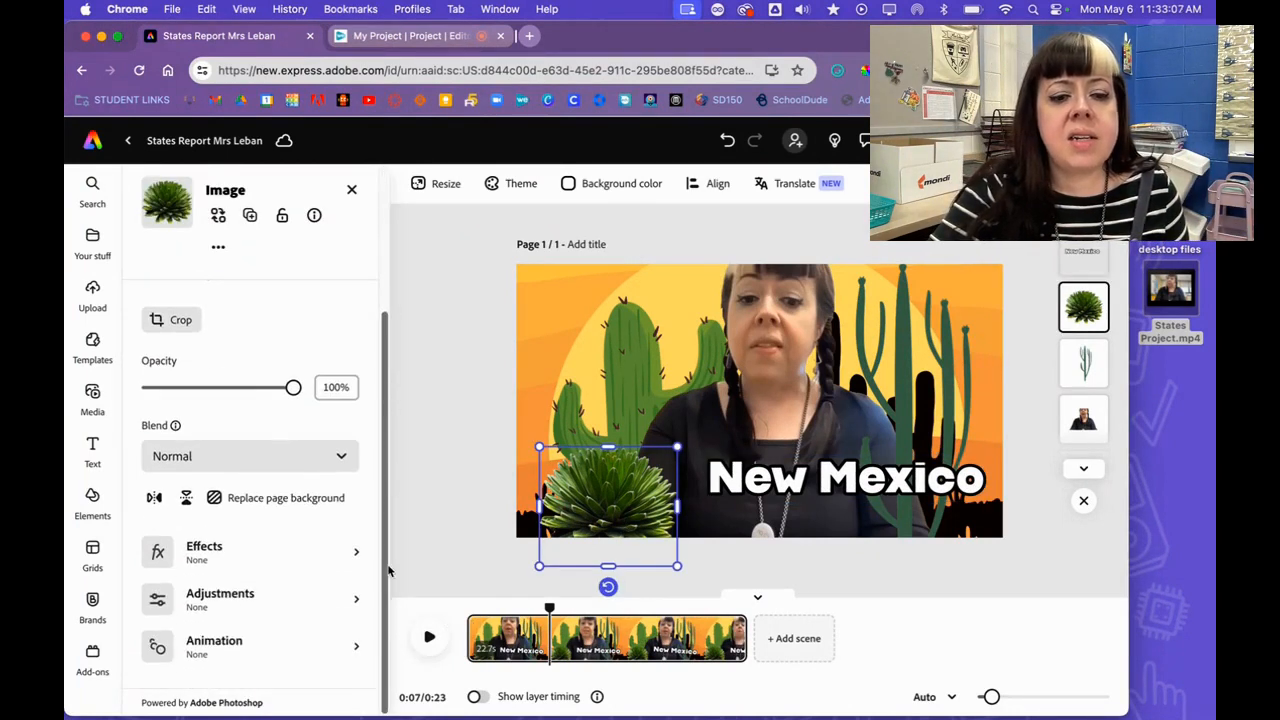
click(268, 642)
click(240, 300)
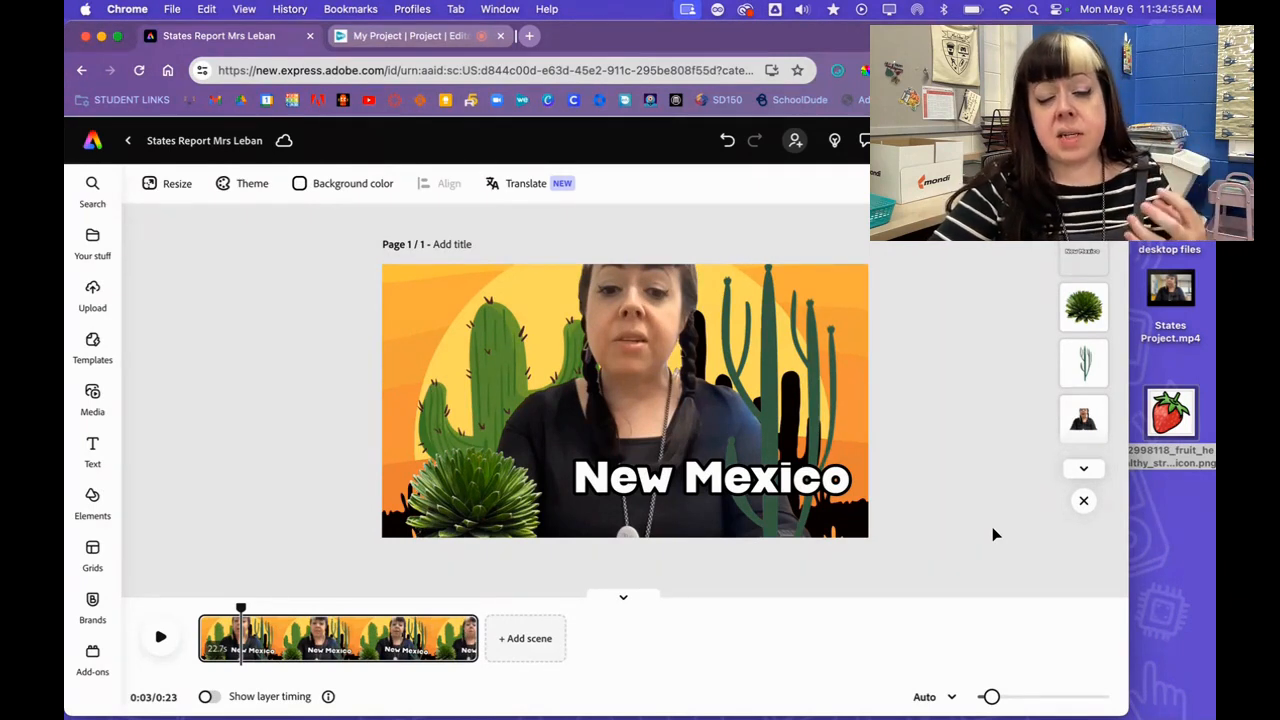
Upload the strawberry icon PNG from the Desktop into the scene and reposition it toward the scene's upper left
click(95, 396)
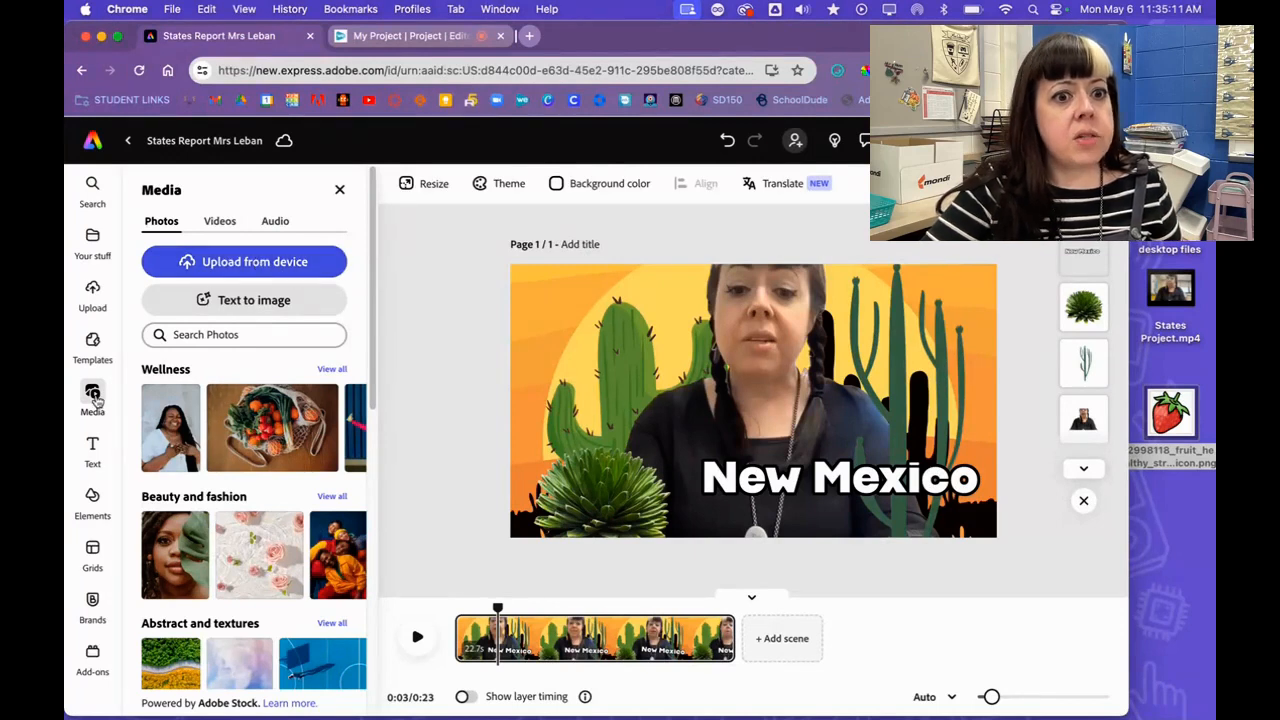
click(275, 261)
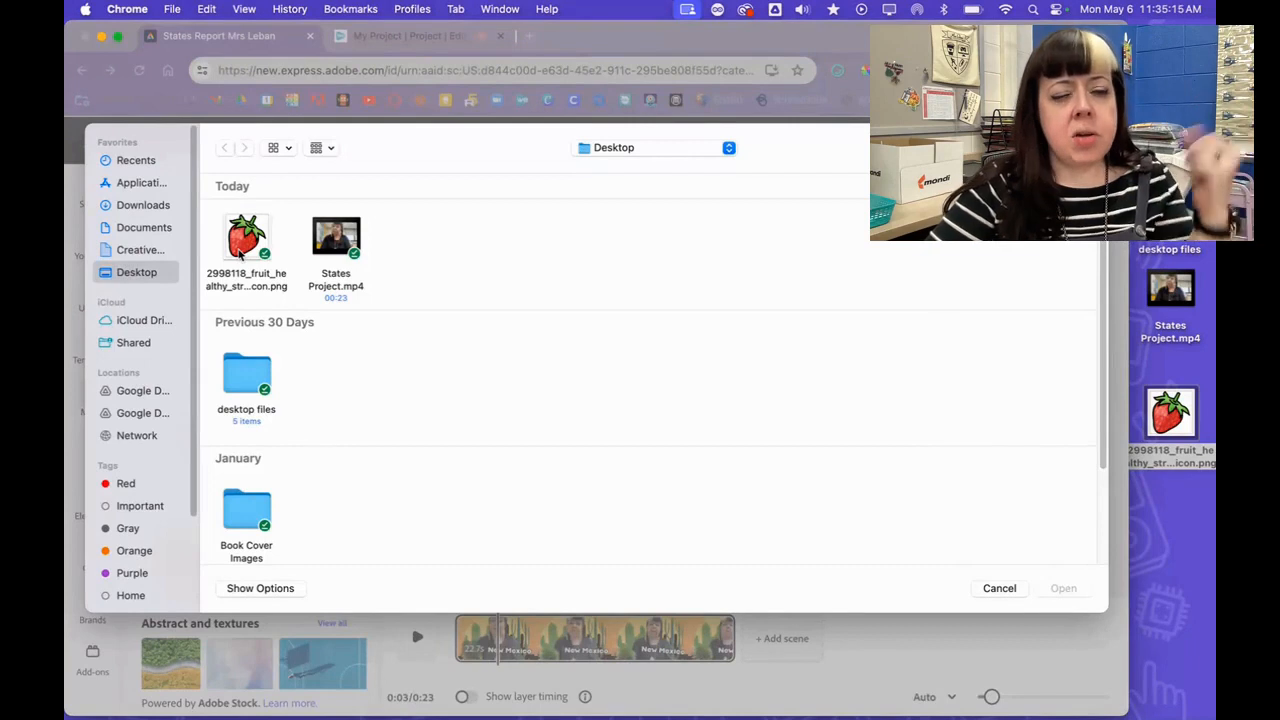
click(240, 255)
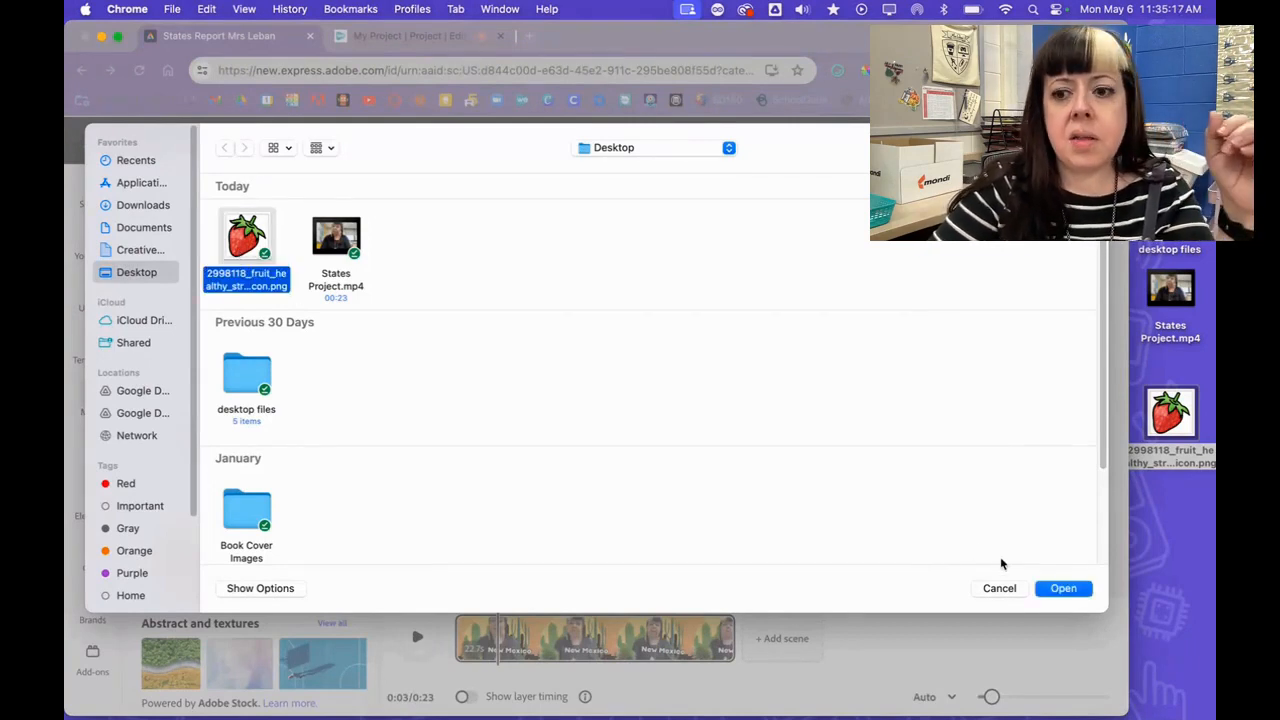
click(1064, 590)
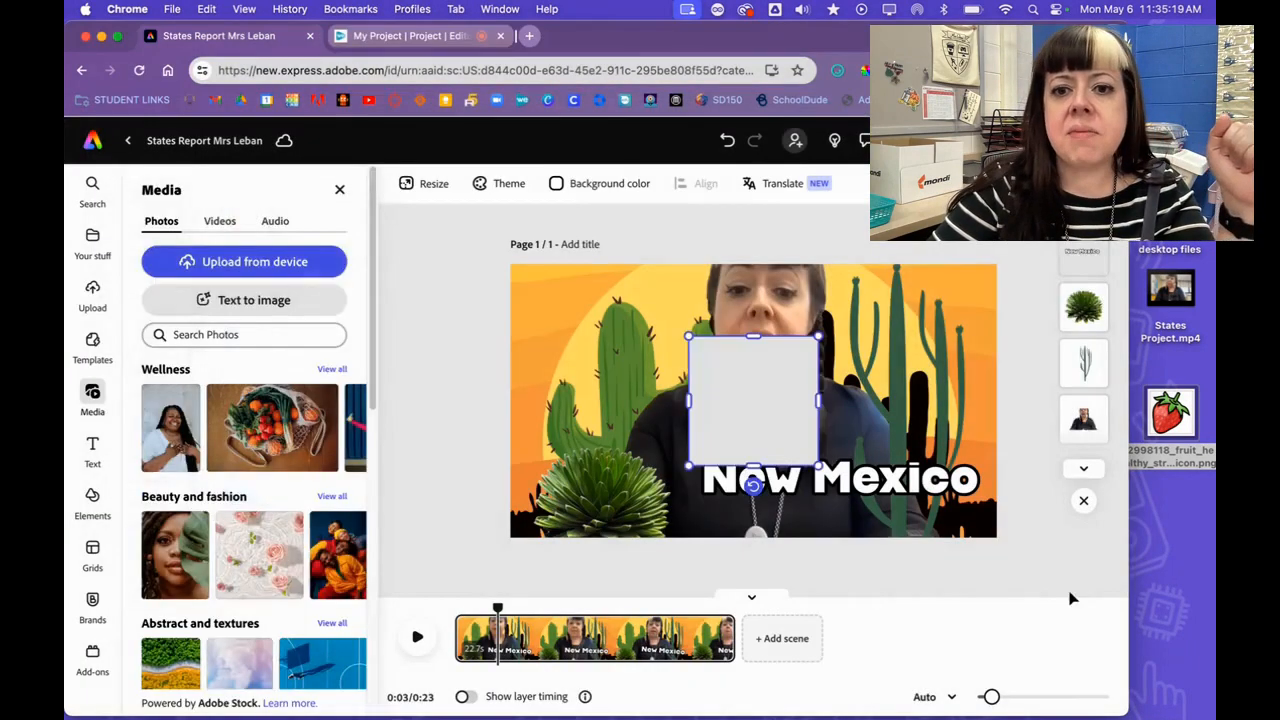
drag(568, 372, 582, 333)
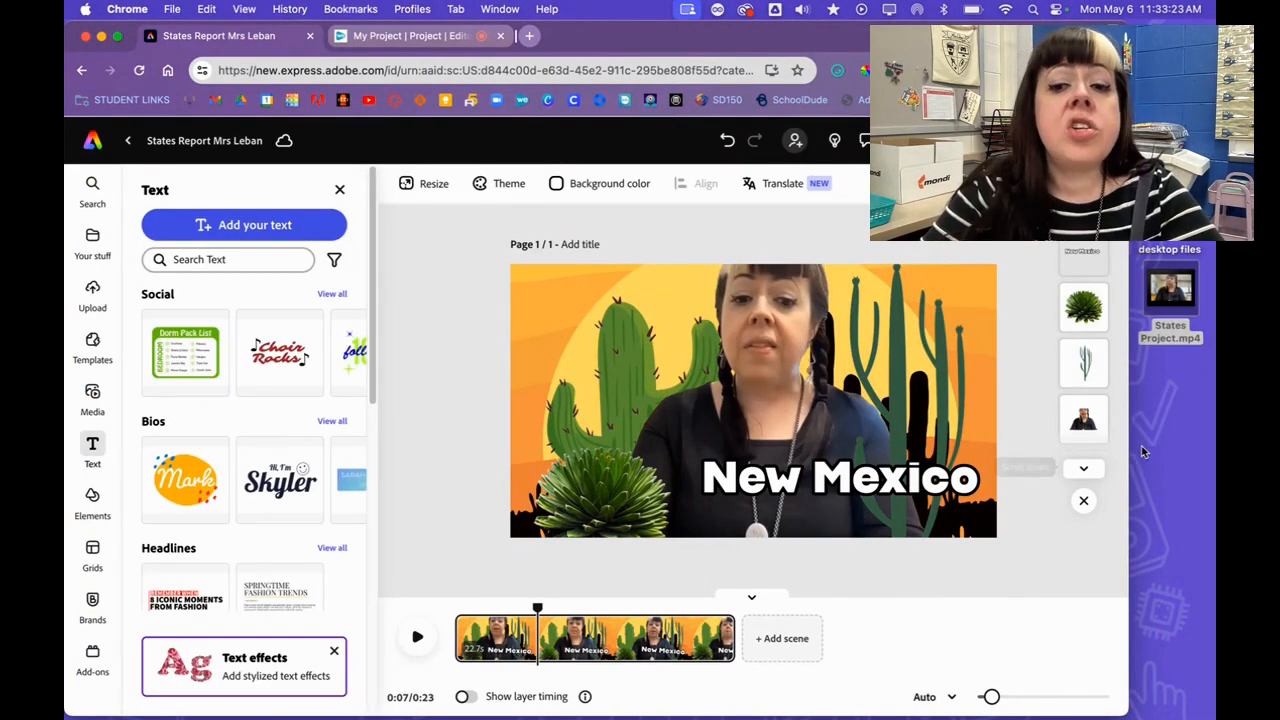
Play the video from the beginning for a few seconds to check the animations, and pause it
drag(538, 608, 452, 608)
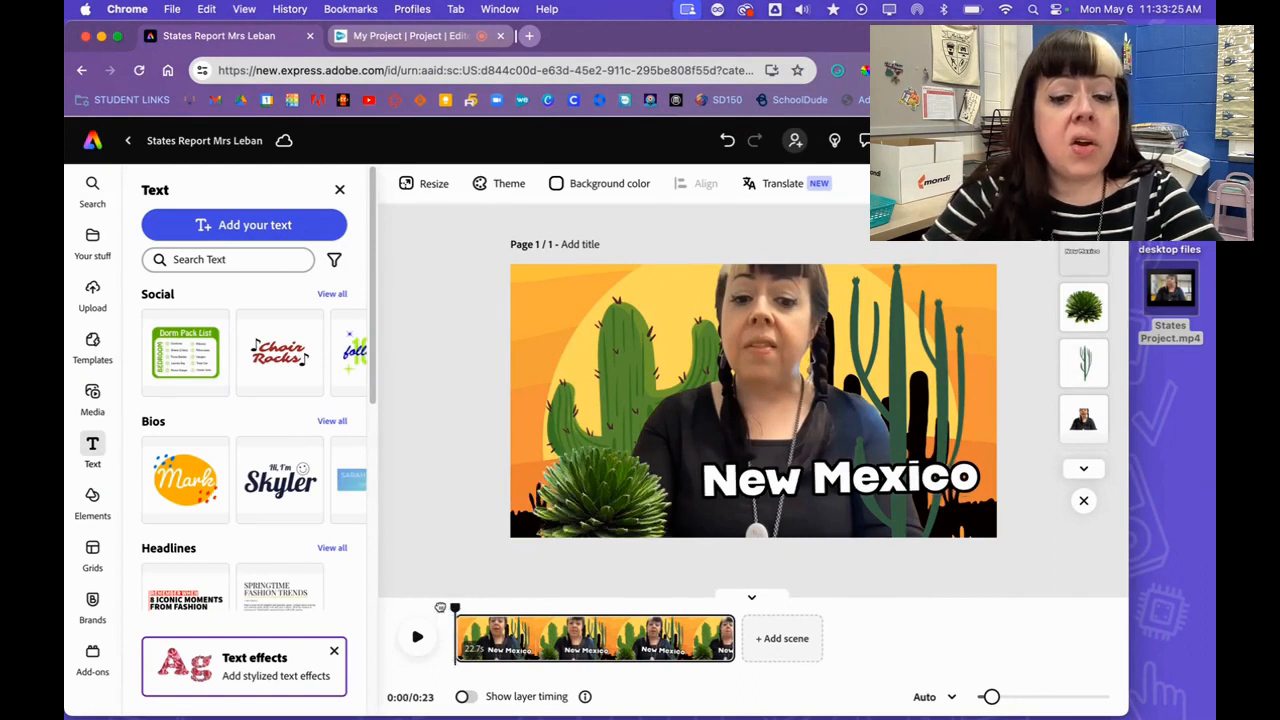
click(420, 638)
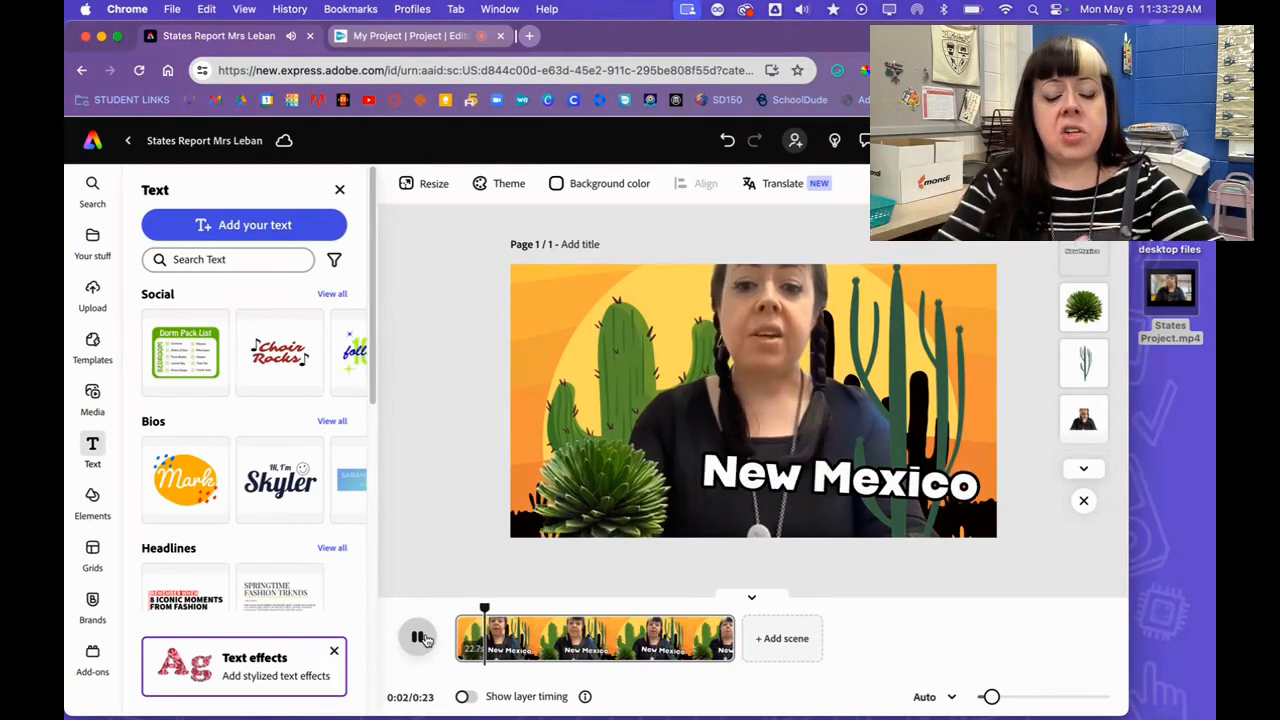
click(420, 638)
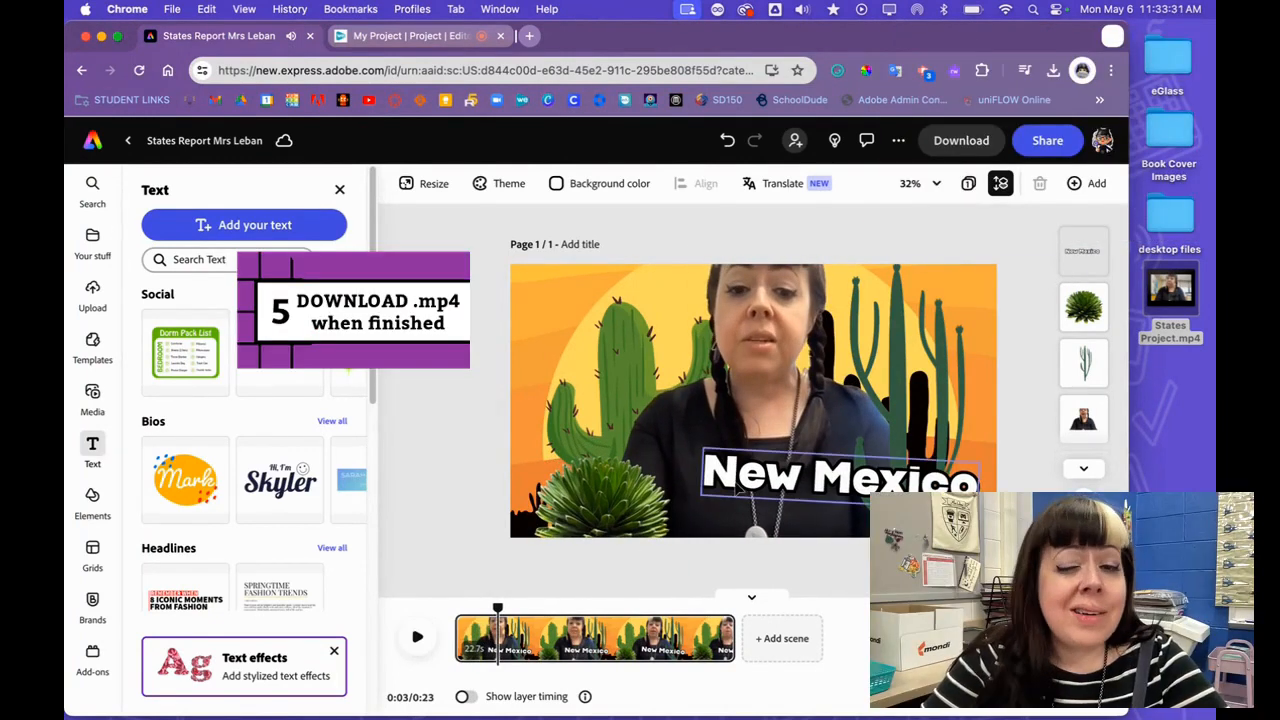
Download the finished video as an MP4 at 1080p (Original size)
click(955, 146)
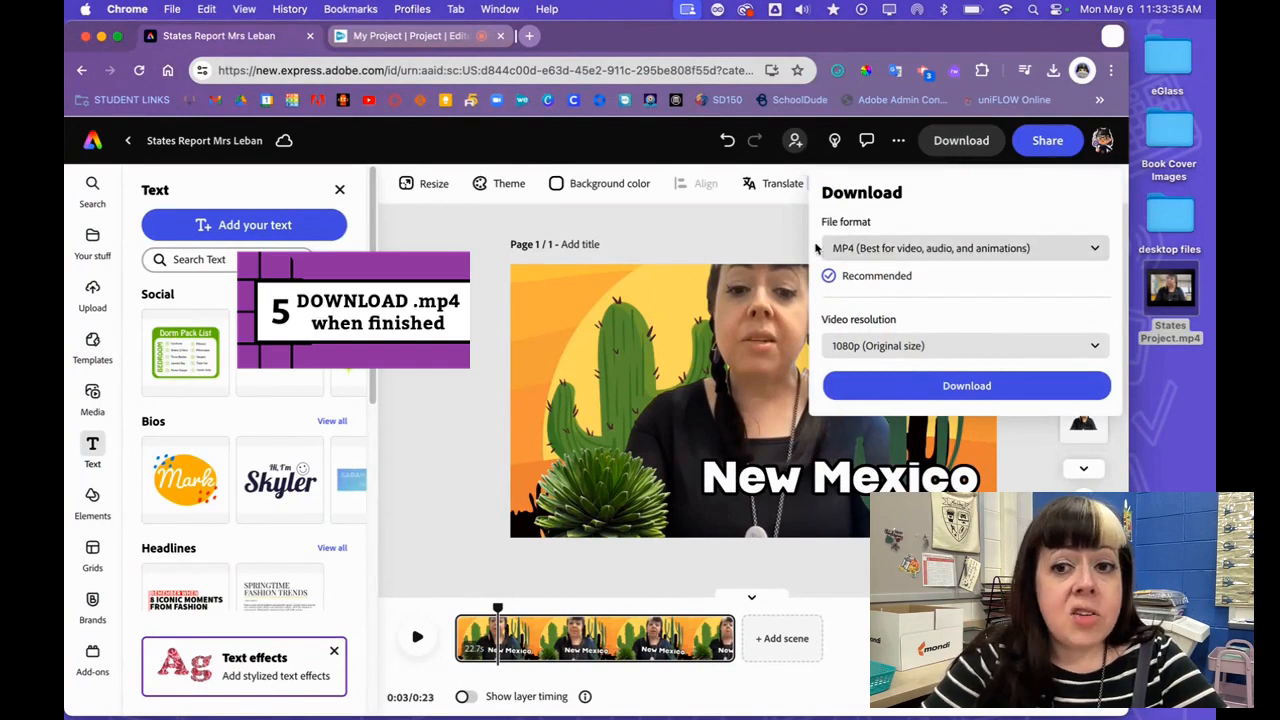
click(966, 386)
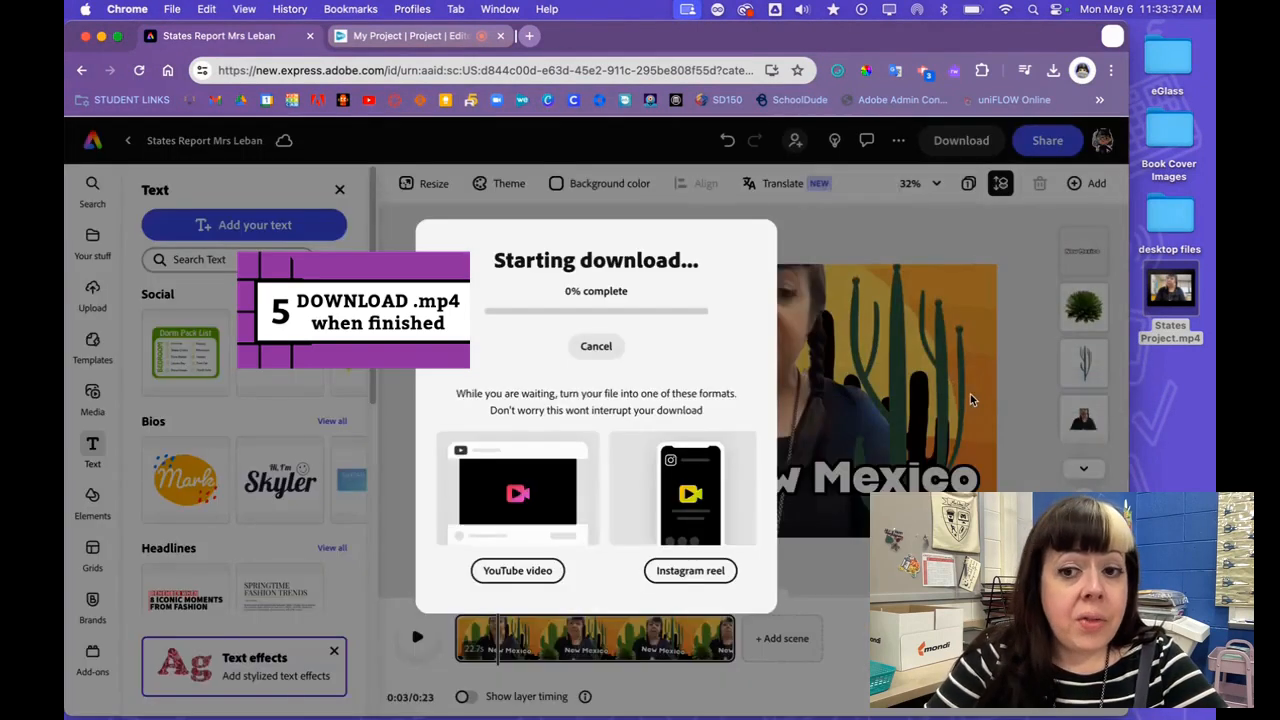